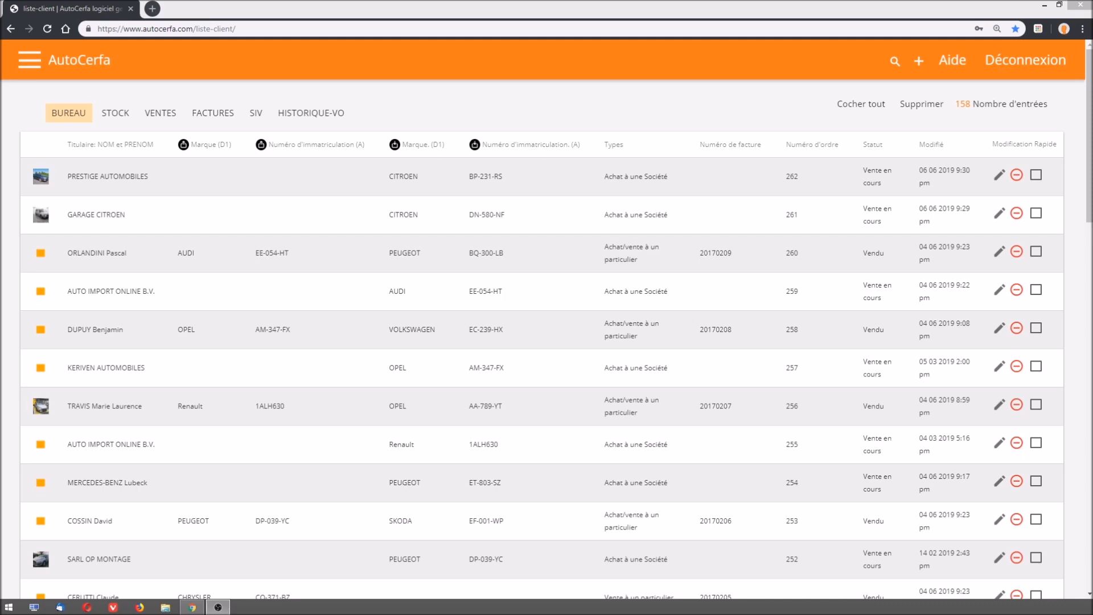
- Review the Bureau, Stock and Ventes lists in turn, ending back on the Bureau list
left_click(69, 117)
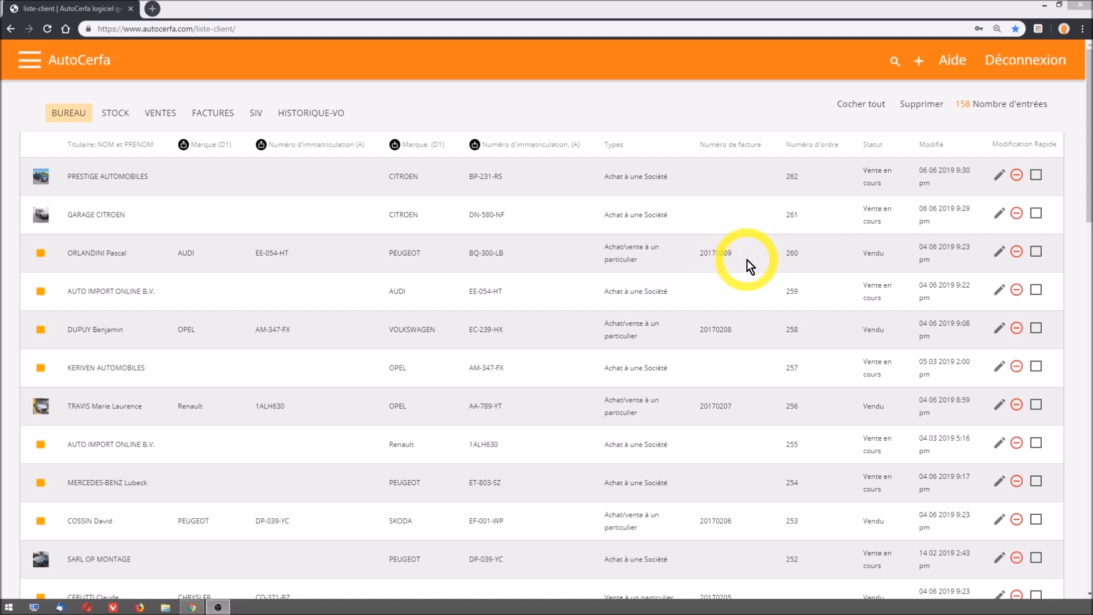
left_click(791, 262)
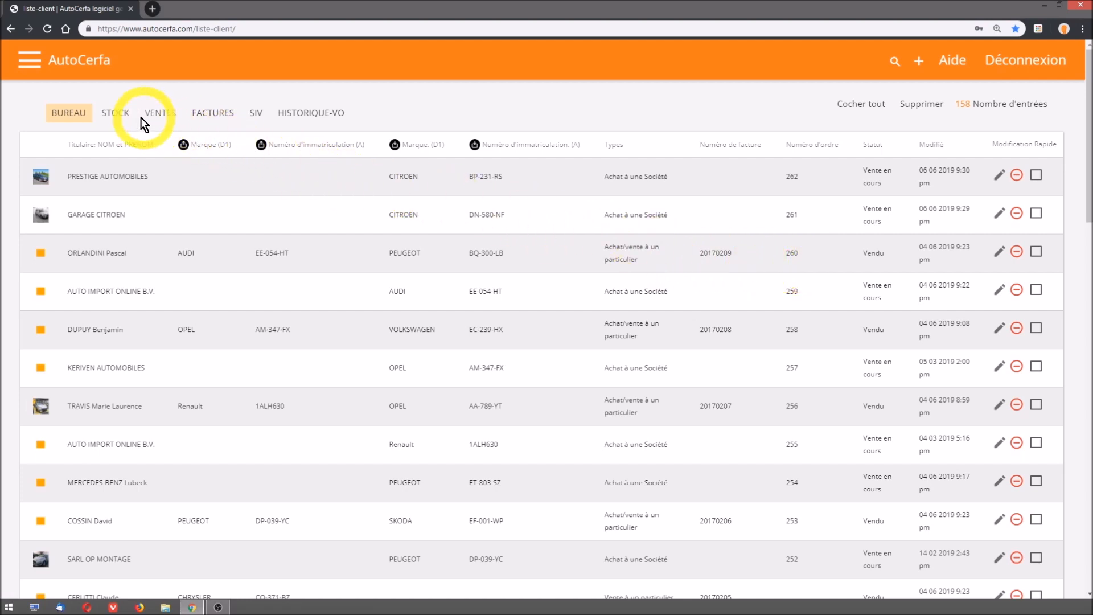
left_click(115, 115)
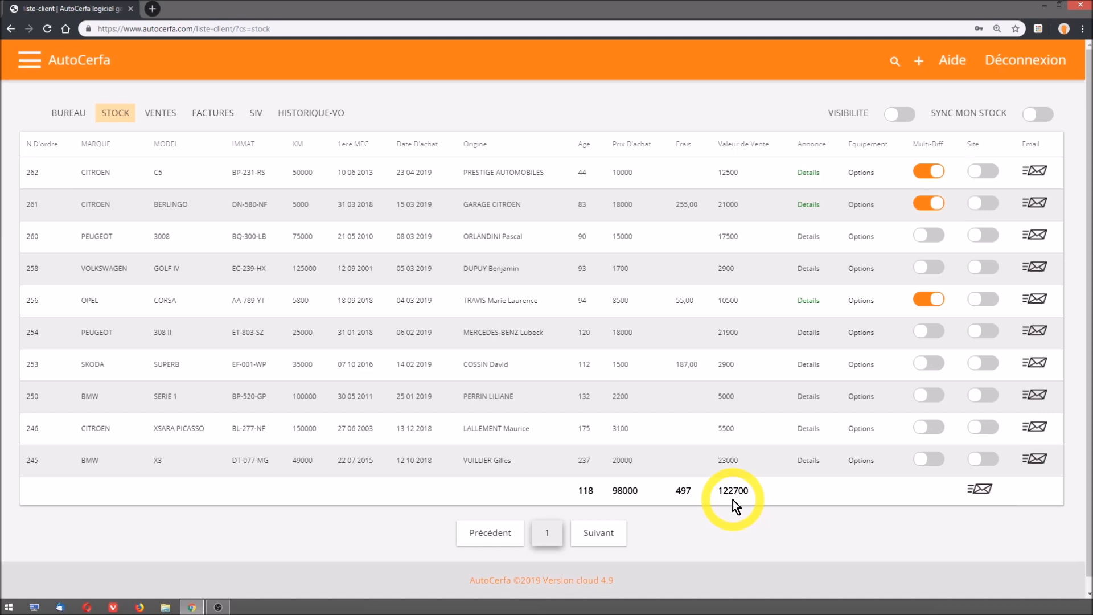
left_click(160, 118)
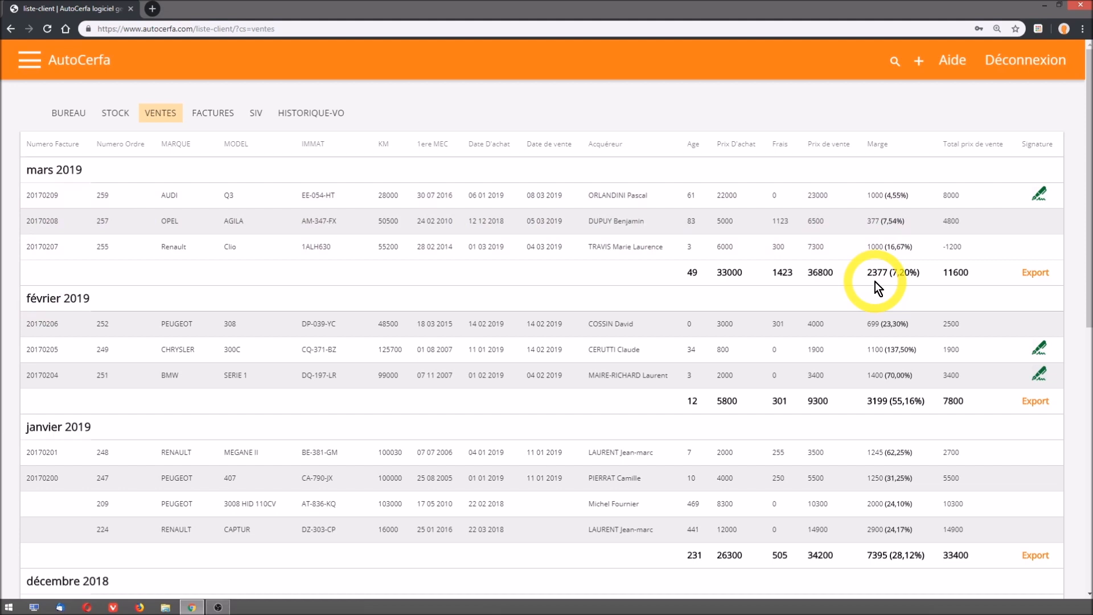
left_click(69, 118)
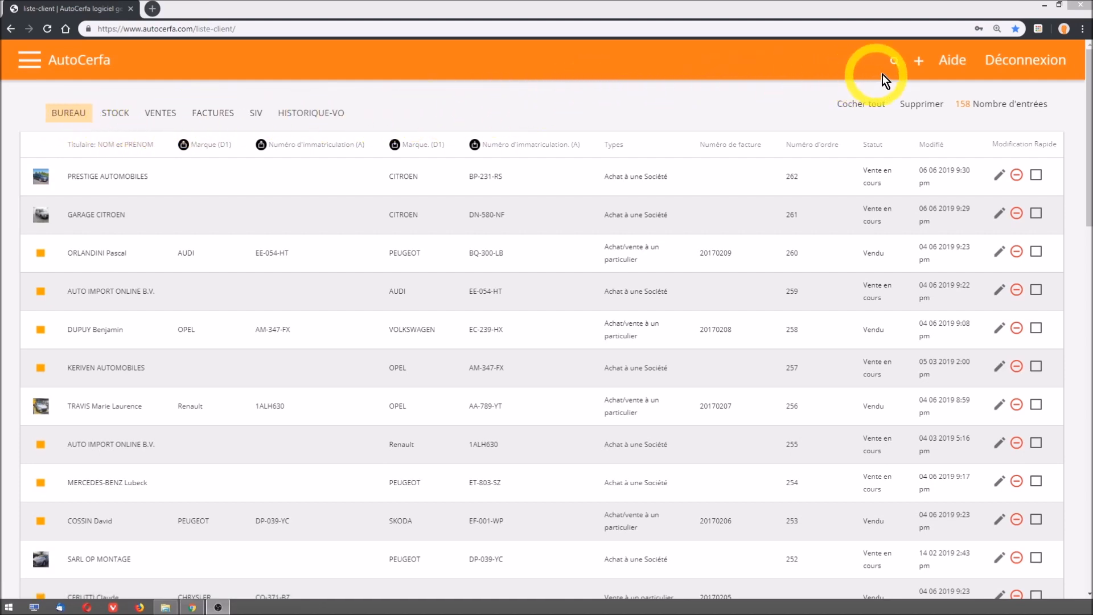
- Create a new client and vehicle entry of type "Acheter à une Société" and fill in the supplier from the saved contact RRG VOM FRANCE
left_click(919, 63)
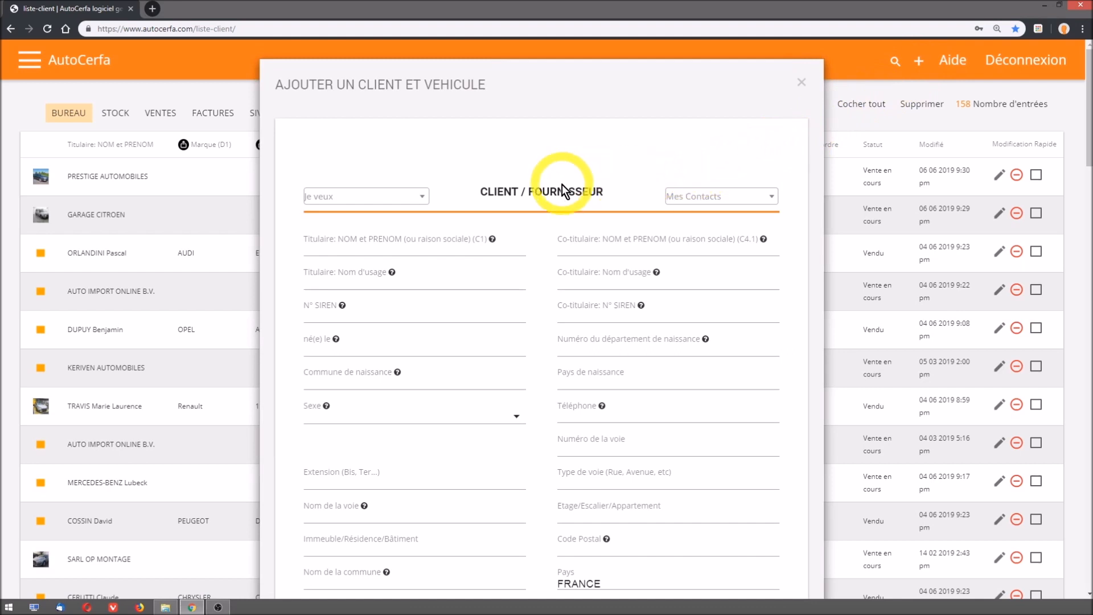
left_click(323, 200)
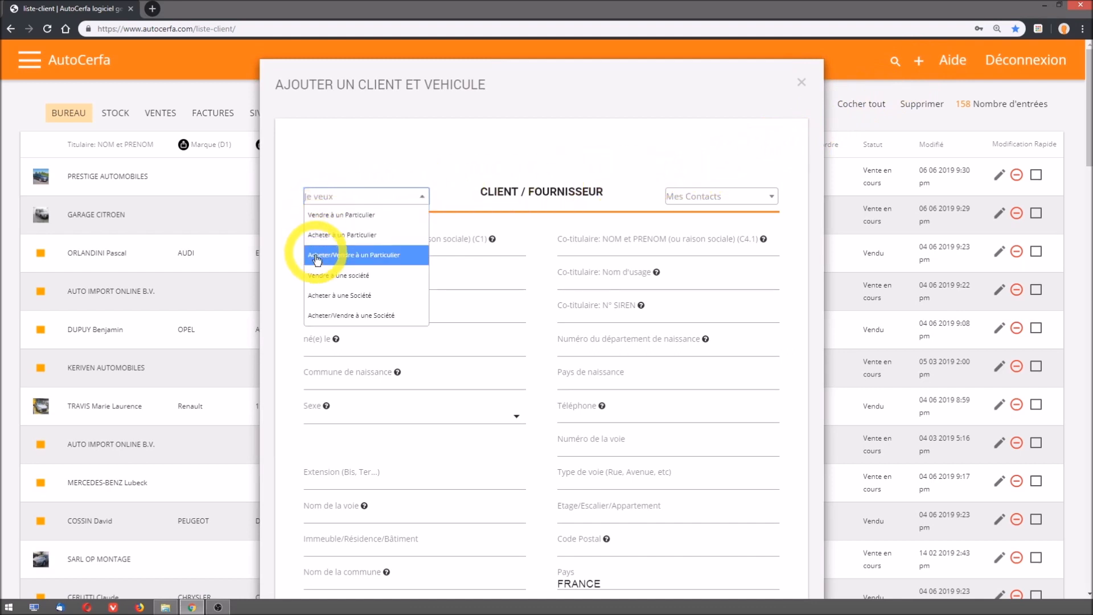
left_click(318, 301)
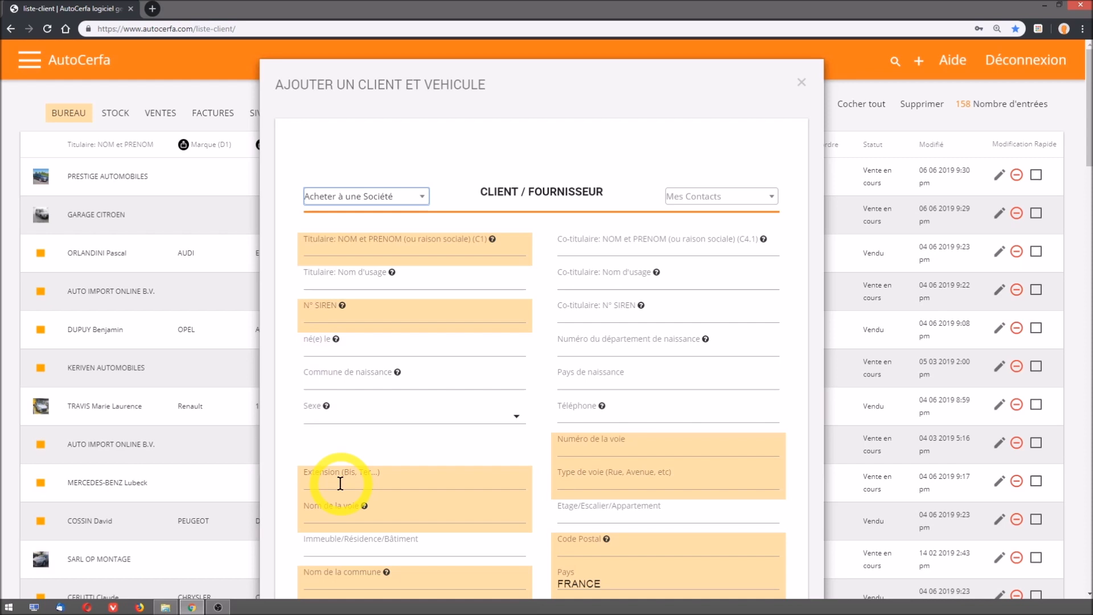
left_click(718, 200)
type("RRG")
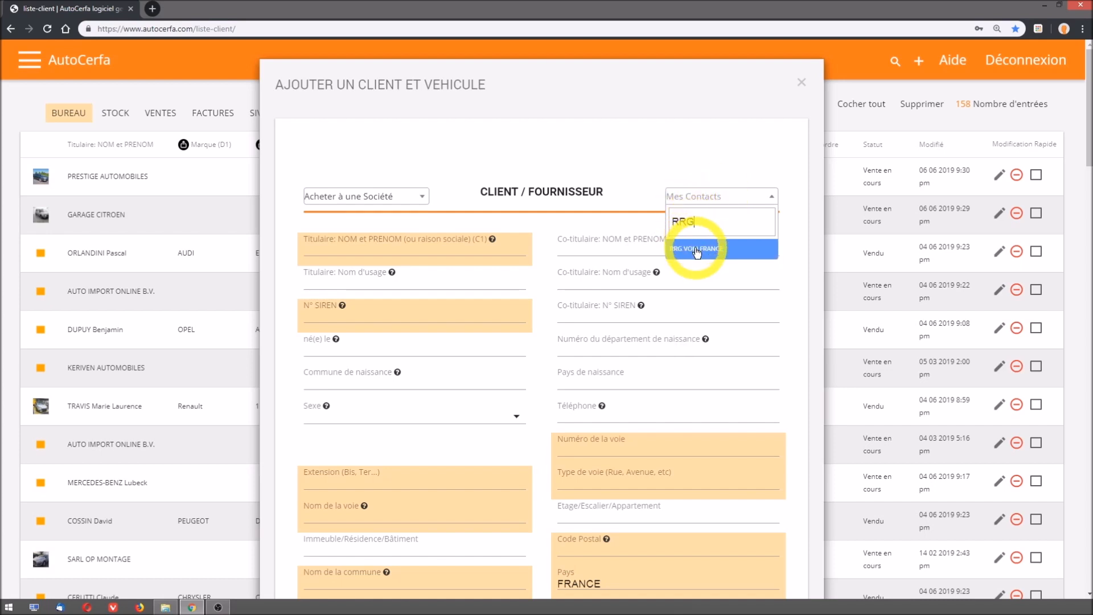
left_click(696, 250)
- Set the transaction date to 06 06 2019 and the transaction time to 10 15
scroll(749, 296, "down", 1)
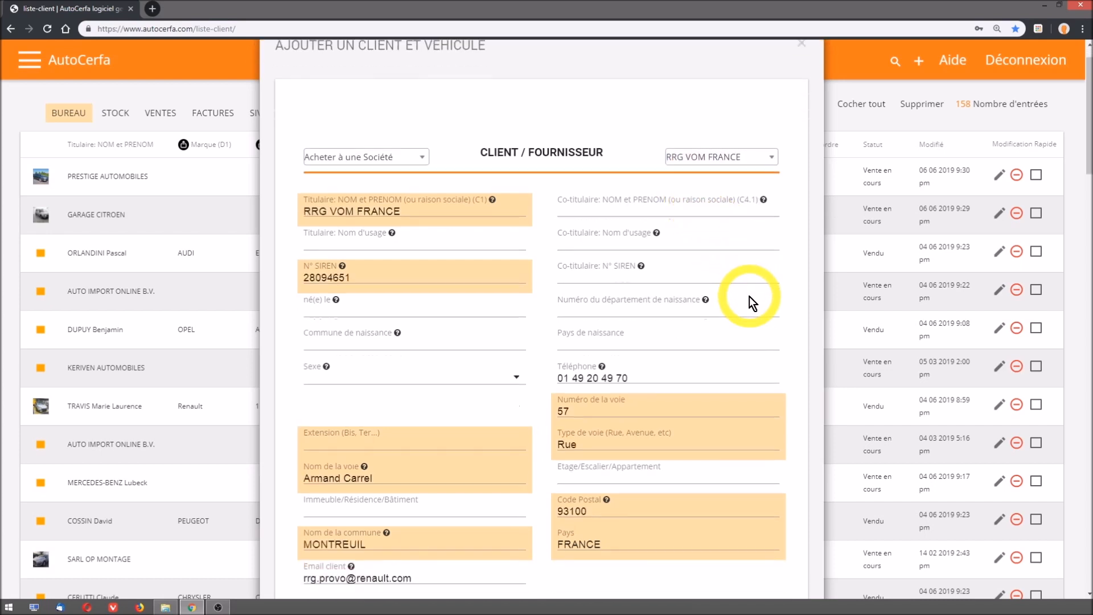
scroll(749, 296, "down", 6)
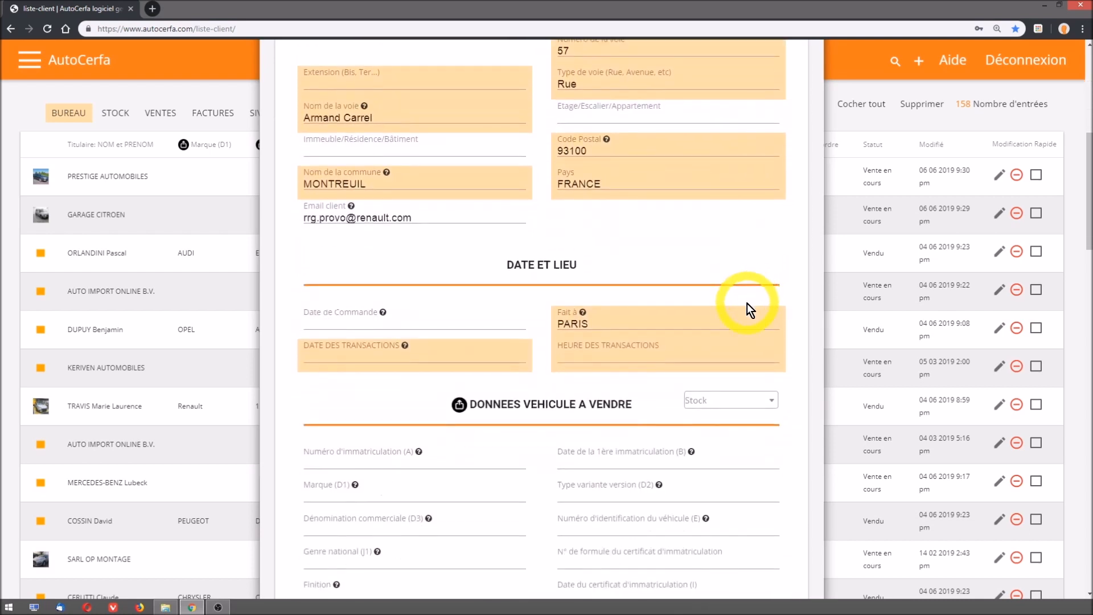
left_click(349, 356)
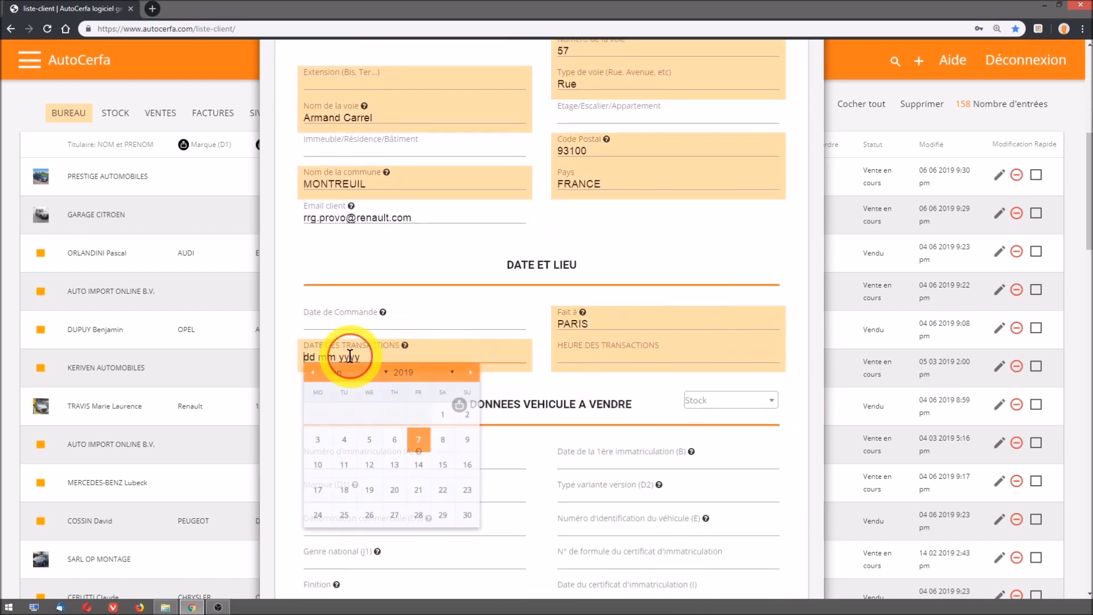
left_click(394, 439)
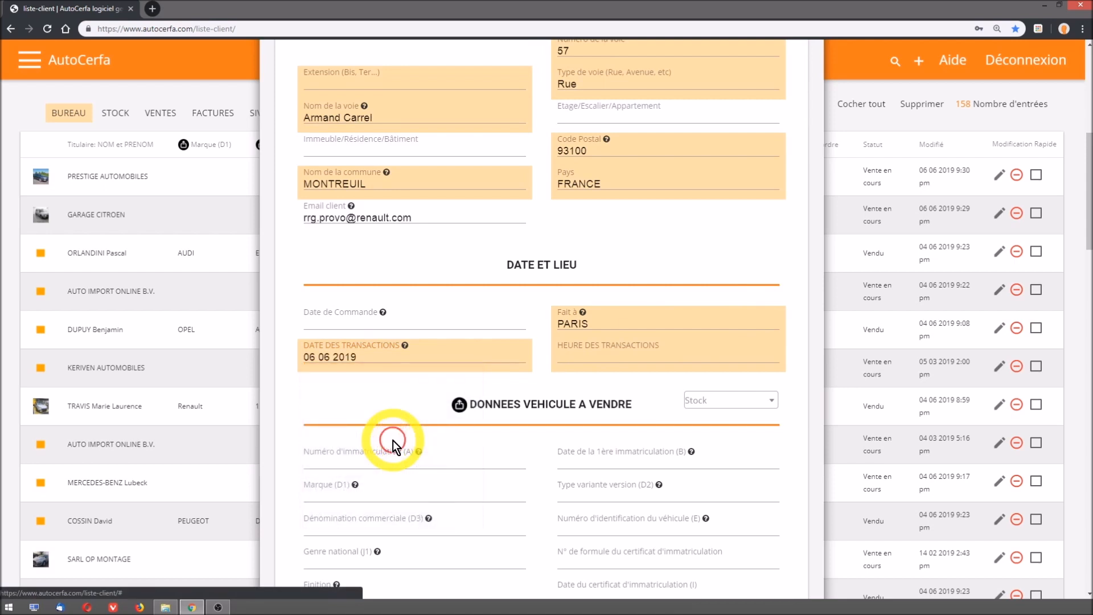
left_click(581, 356)
type("1015")
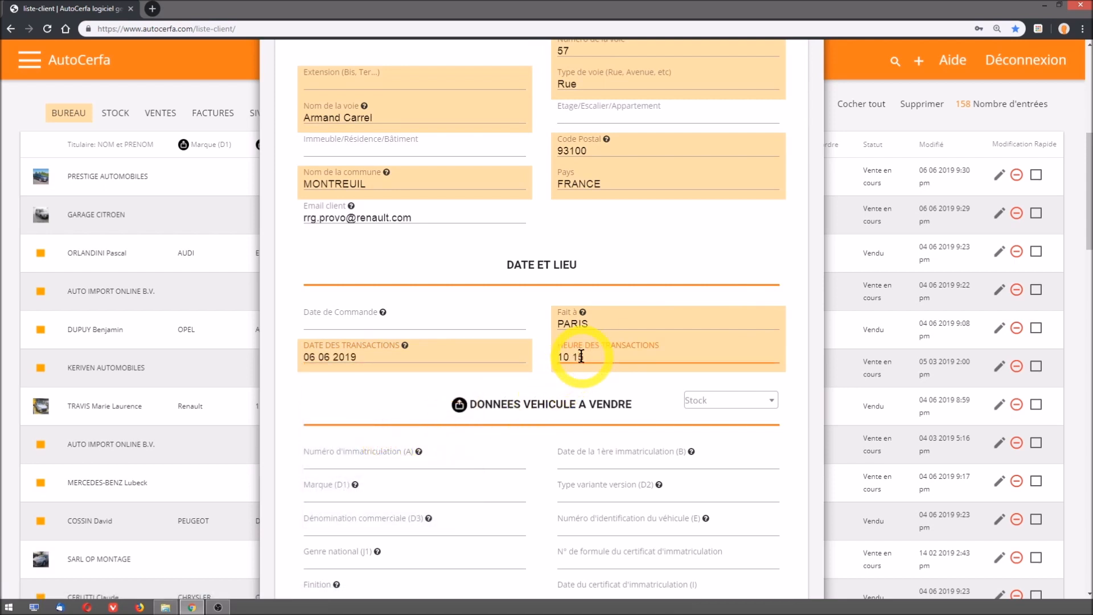
scroll(792, 430, "down", 4)
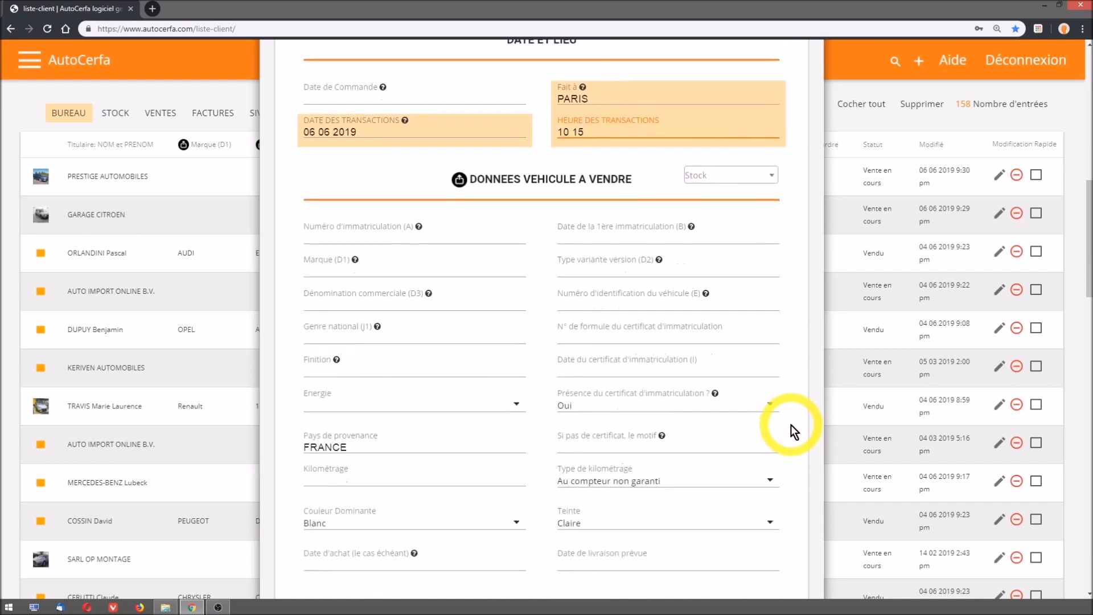
scroll(793, 430, "down", 1)
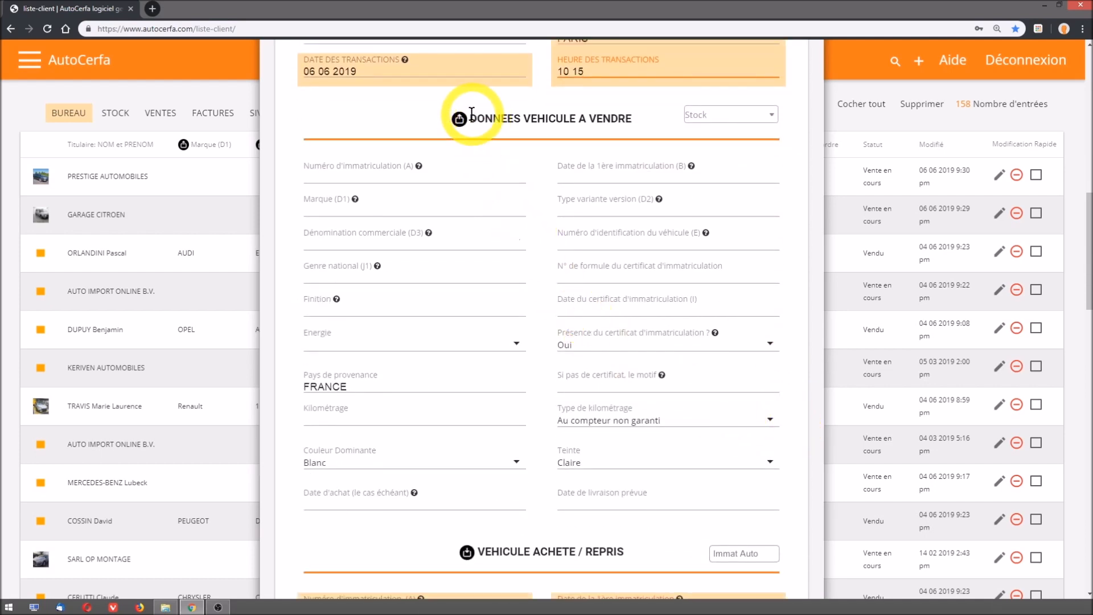
left_click_drag(471, 118, 633, 122)
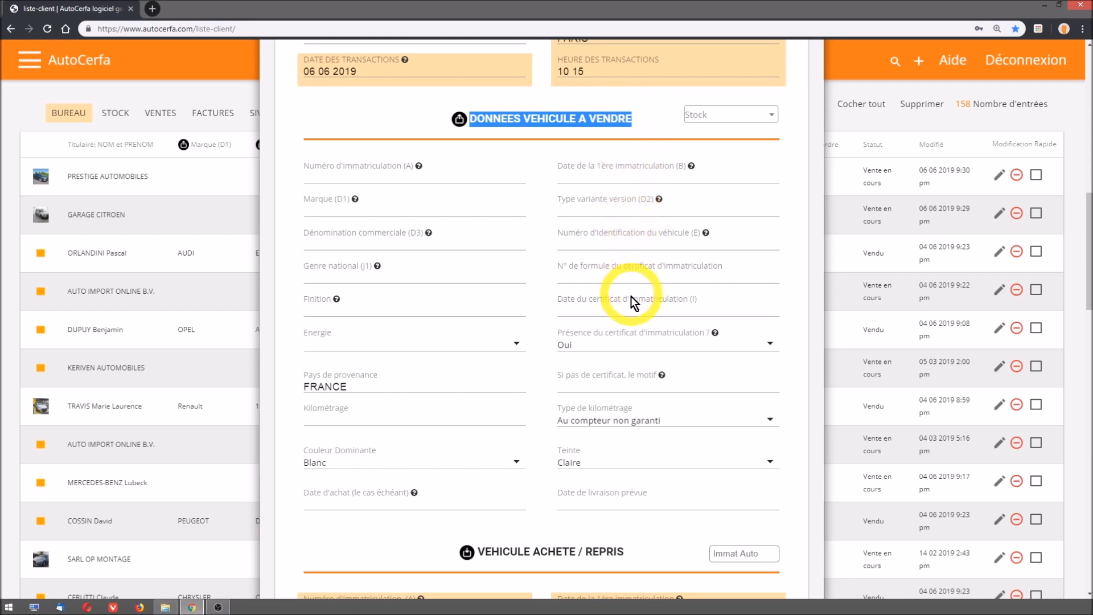
scroll(631, 364, "down", 2)
scroll(631, 386, "down", 5)
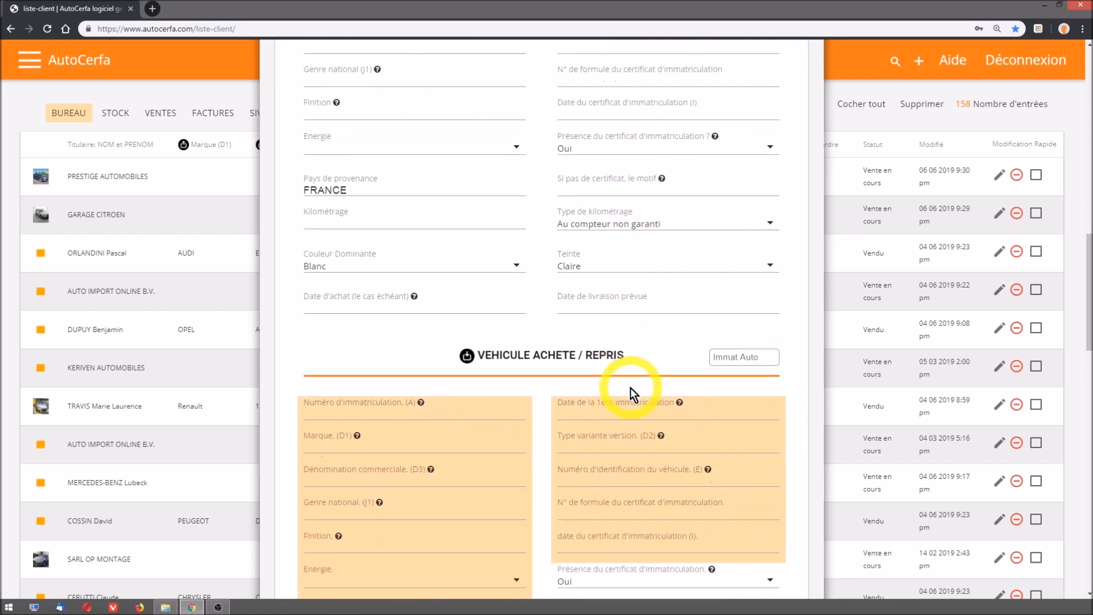
scroll(630, 389, "down", 3)
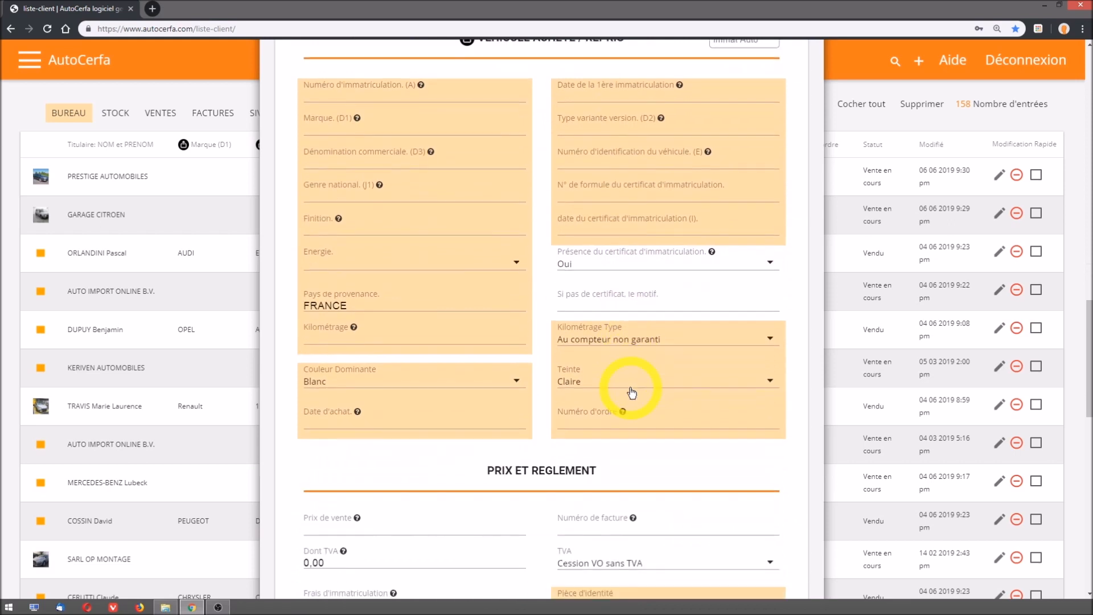
scroll(631, 389, "up", 2)
left_click_drag(476, 95, 633, 98)
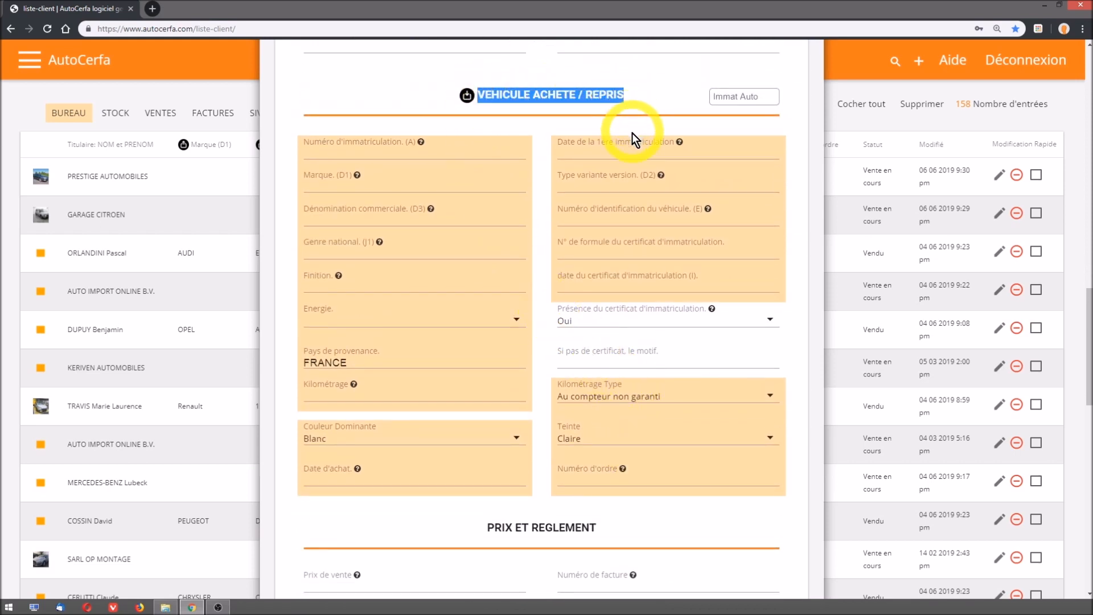
left_click(735, 95)
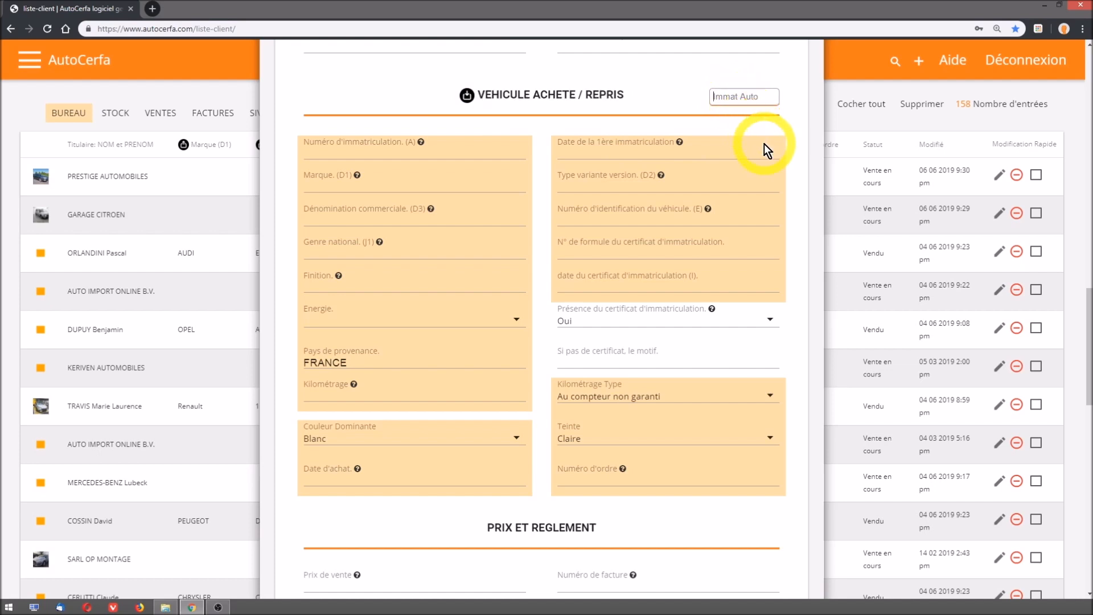
type("DL-054-BF")
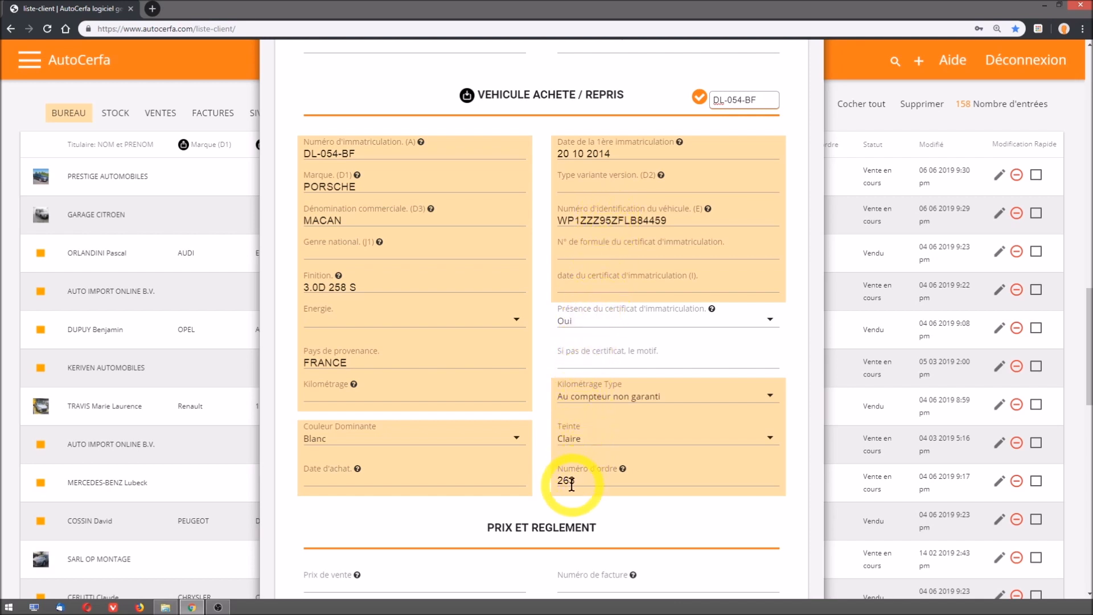
- Enter a purchase price of 49000 and a sale value of 53900, and save the entry
scroll(571, 488, "down", 5)
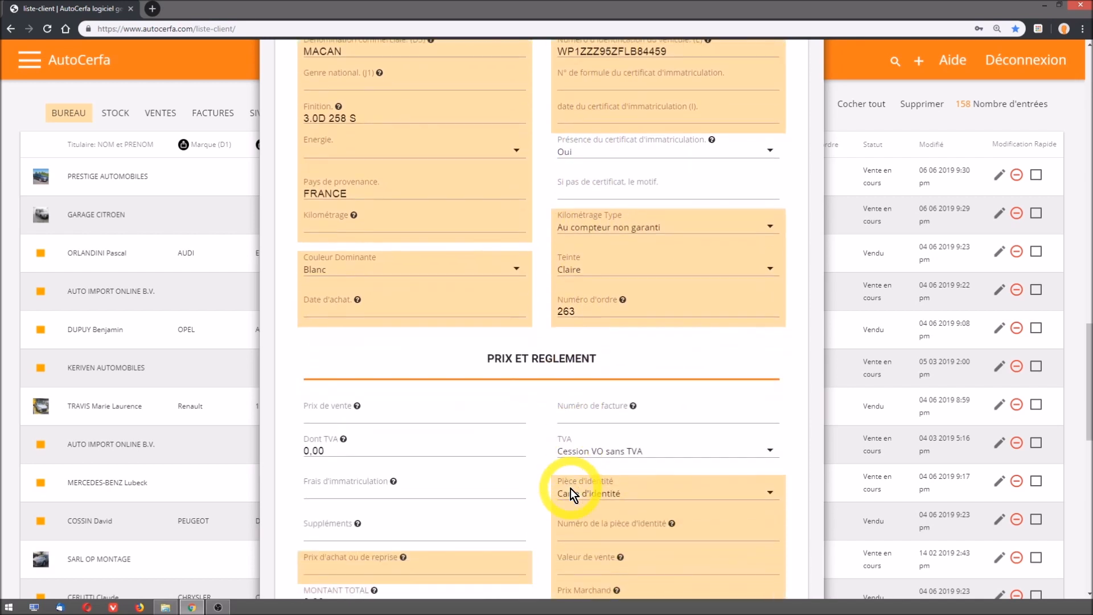
scroll(570, 489, "down", 3)
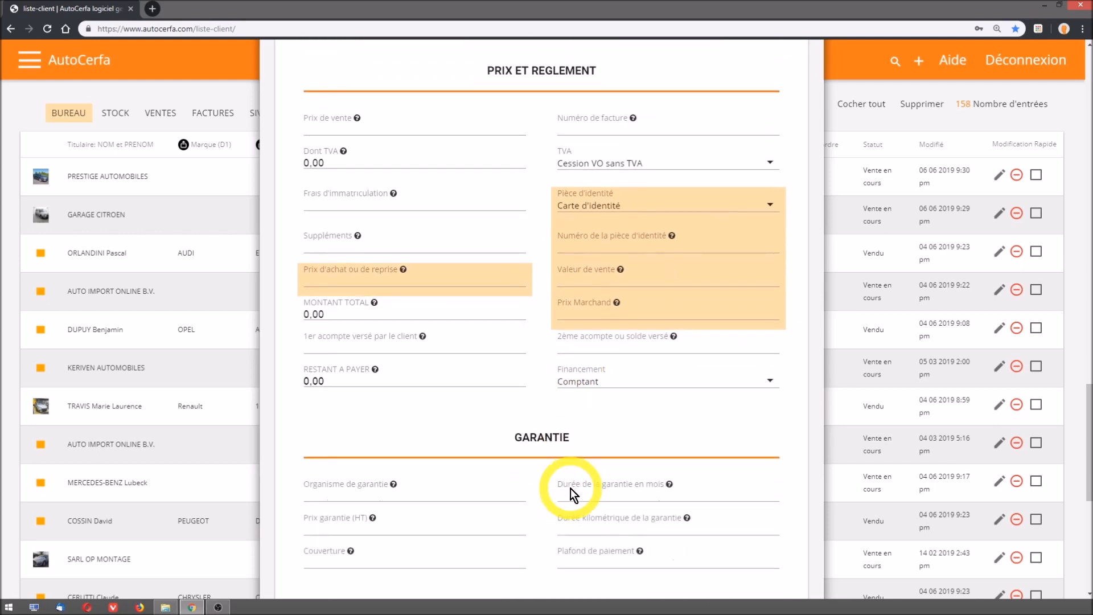
left_click_drag(520, 69, 601, 72)
left_click(601, 72)
left_click(353, 280)
type("49000")
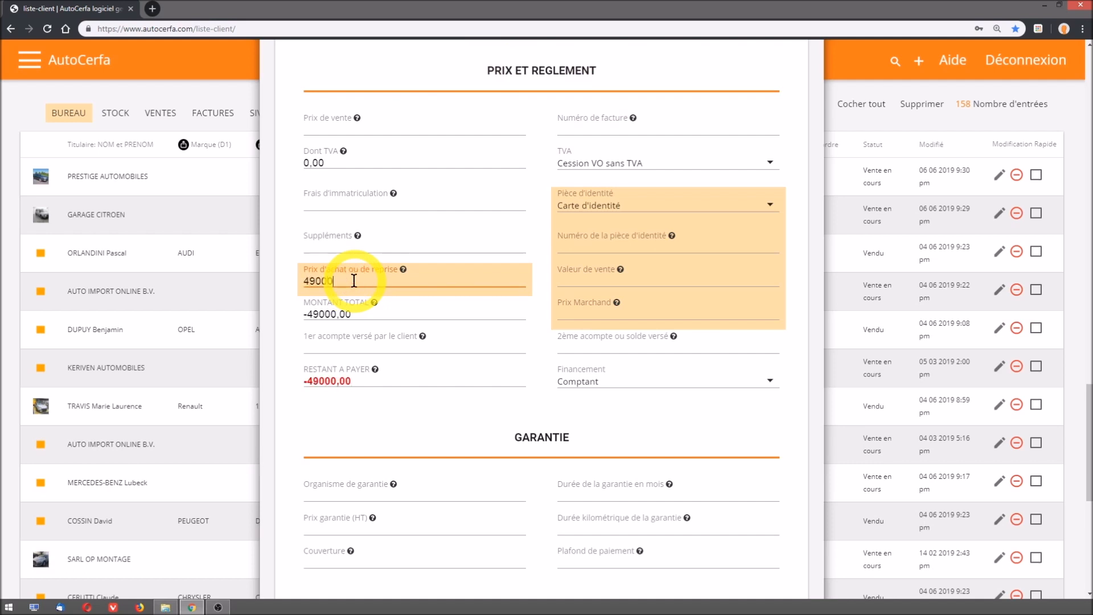
left_click(576, 280)
type("53900")
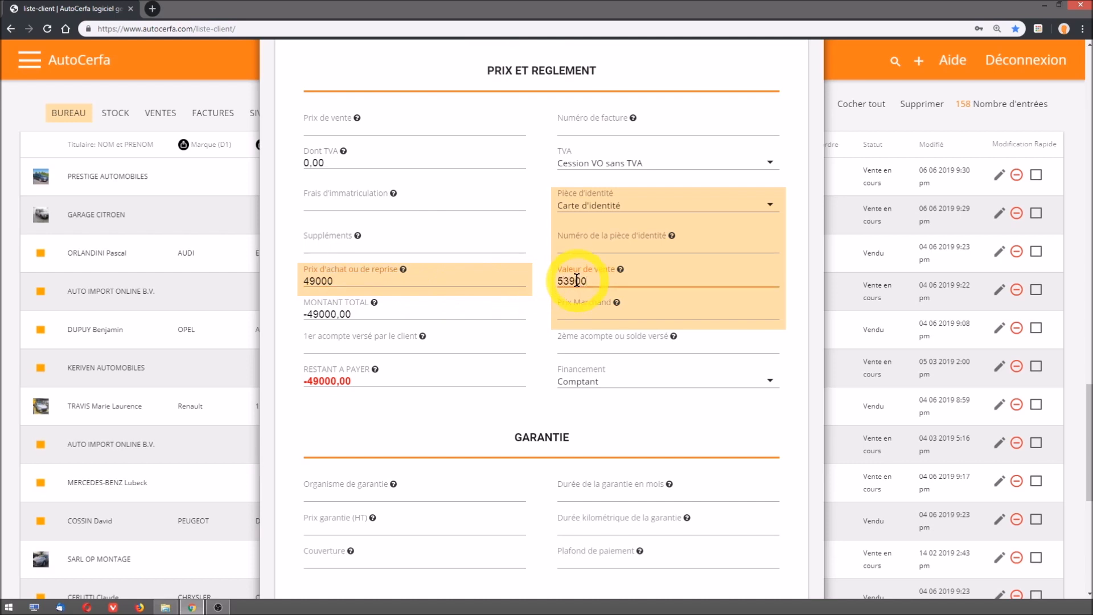
scroll(548, 313, "down", 7)
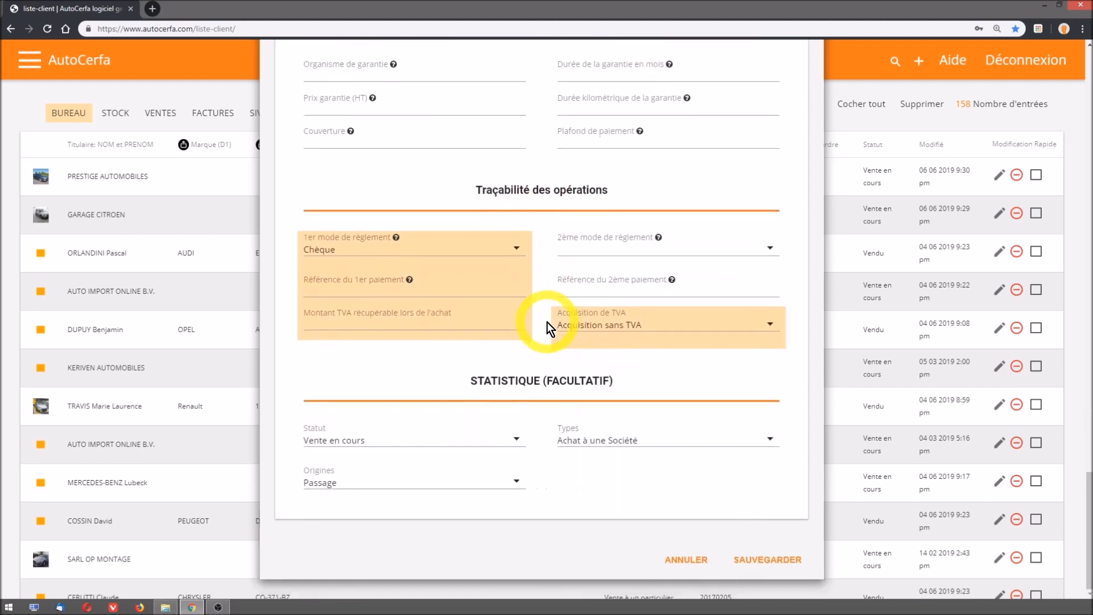
left_click(756, 561)
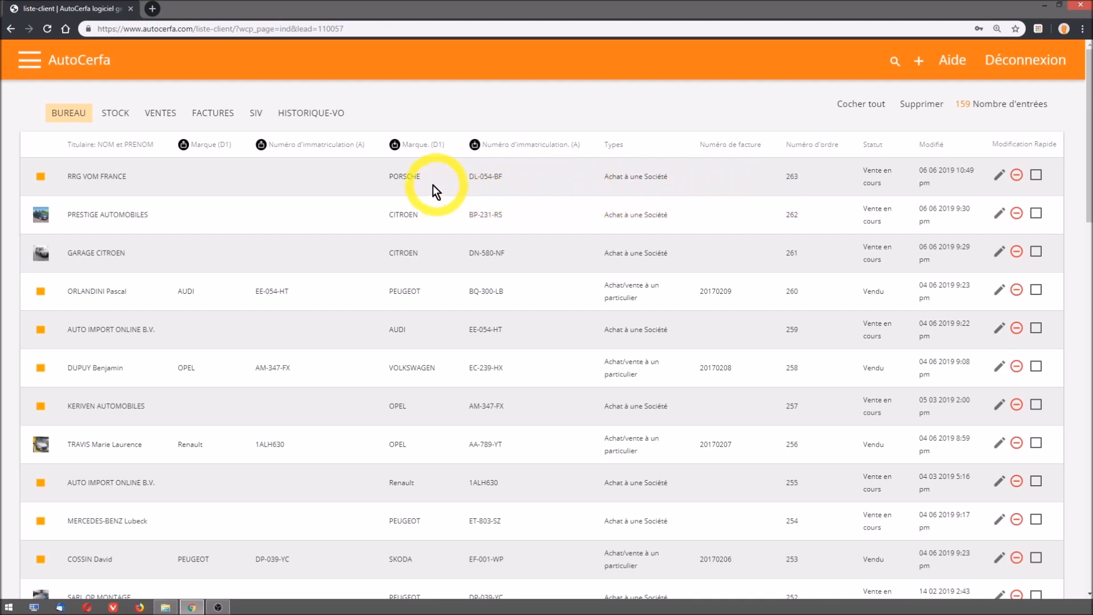
- Open the RRG VOM FRANCE Porsche record and examine its highlighted purchase documents and other available actions
left_click(404, 180)
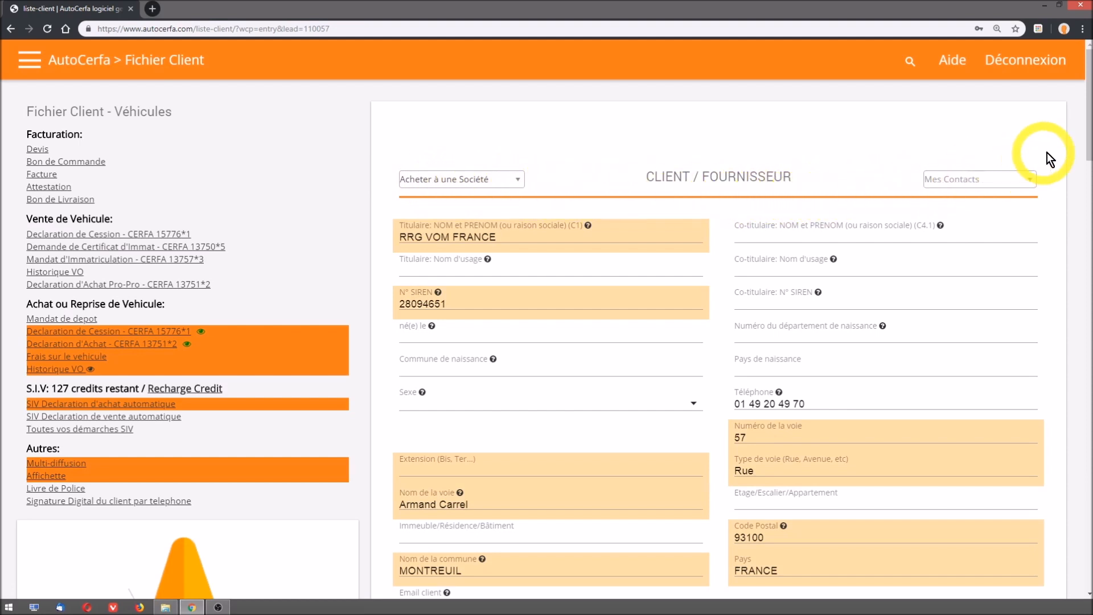
mouse_move(1085, 127)
left_mouse_down()
mouse_move(1086, 381)
mouse_move(1085, 109)
left_mouse_up()
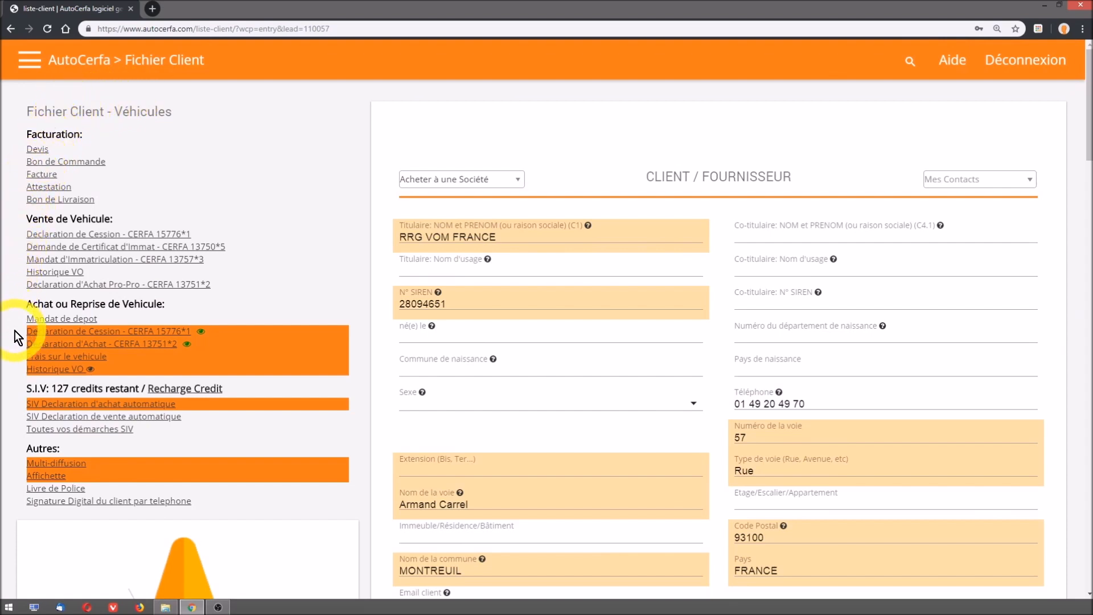
mouse_move(16, 334)
left_mouse_down()
mouse_move(42, 333)
mouse_move(12, 332)
left_mouse_up()
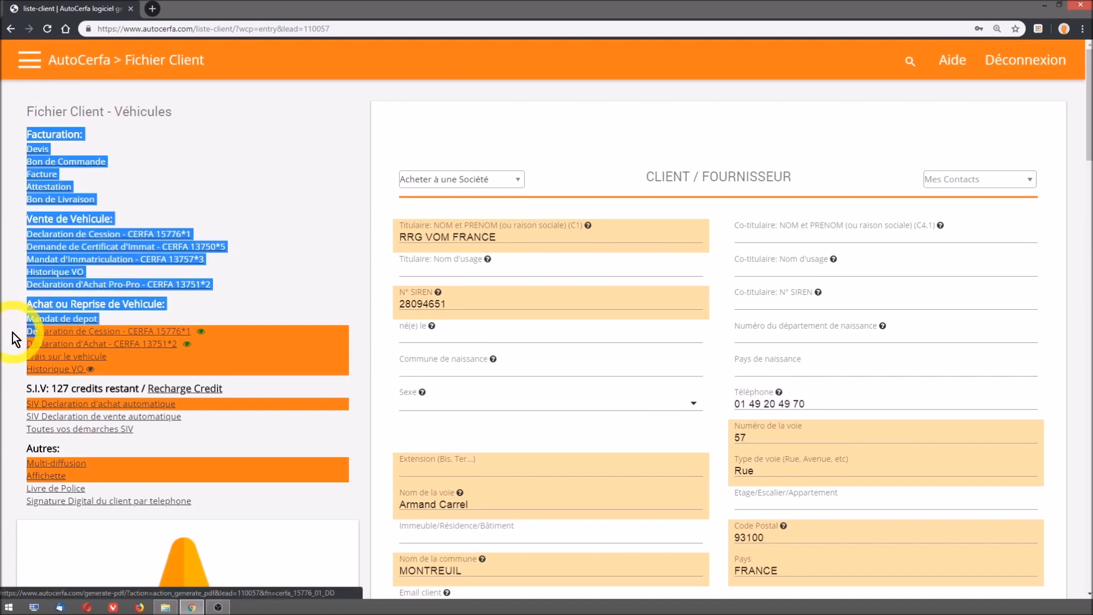
left_click(19, 330)
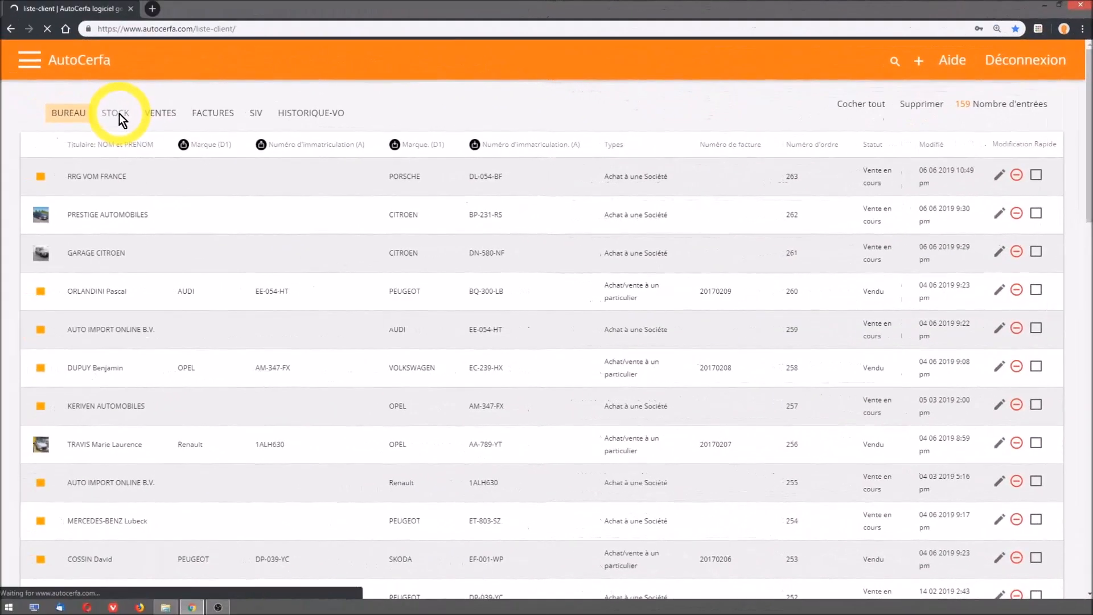
- Open the Stock list and check the line of the newly purchased Porsche Macan
left_click(119, 114)
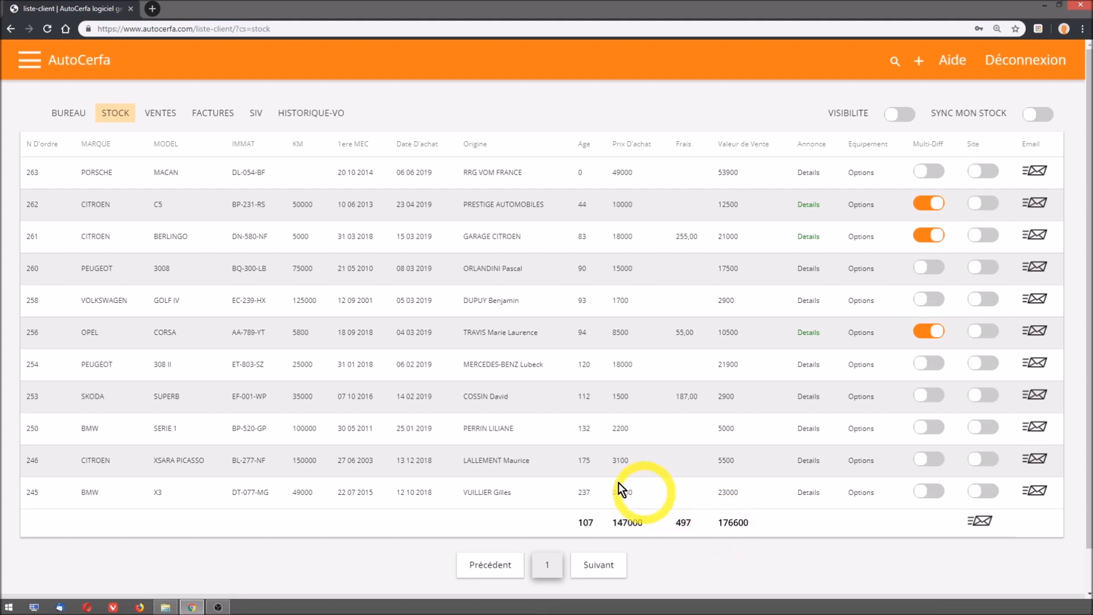
left_click_drag(23, 172, 167, 185)
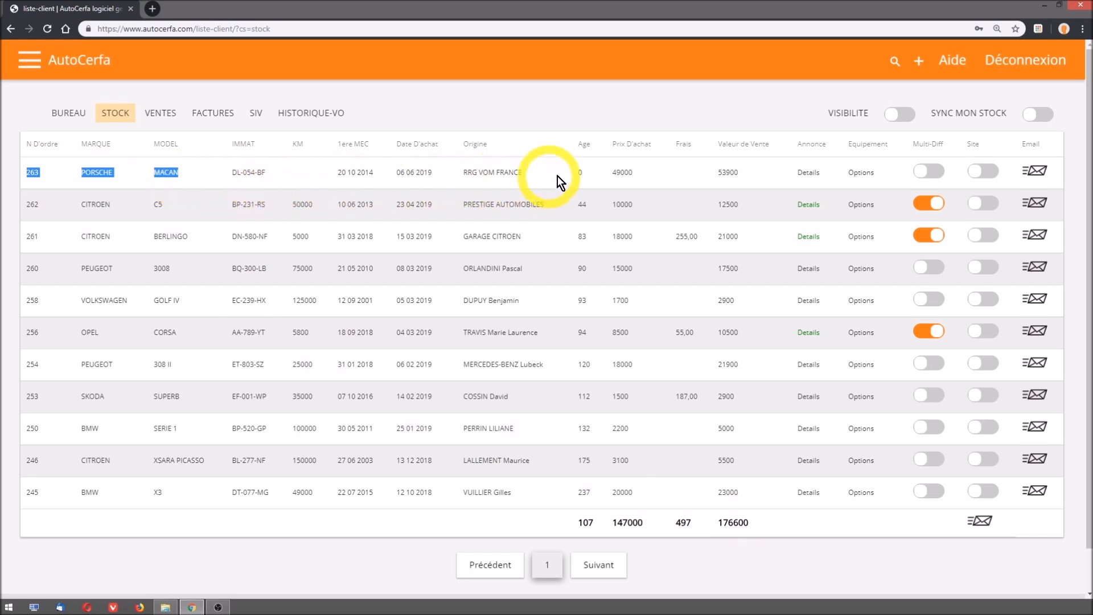
- Start a new client and vehicle entry for a sale to a private individual (Vendre à un Particulier)
left_click(919, 63)
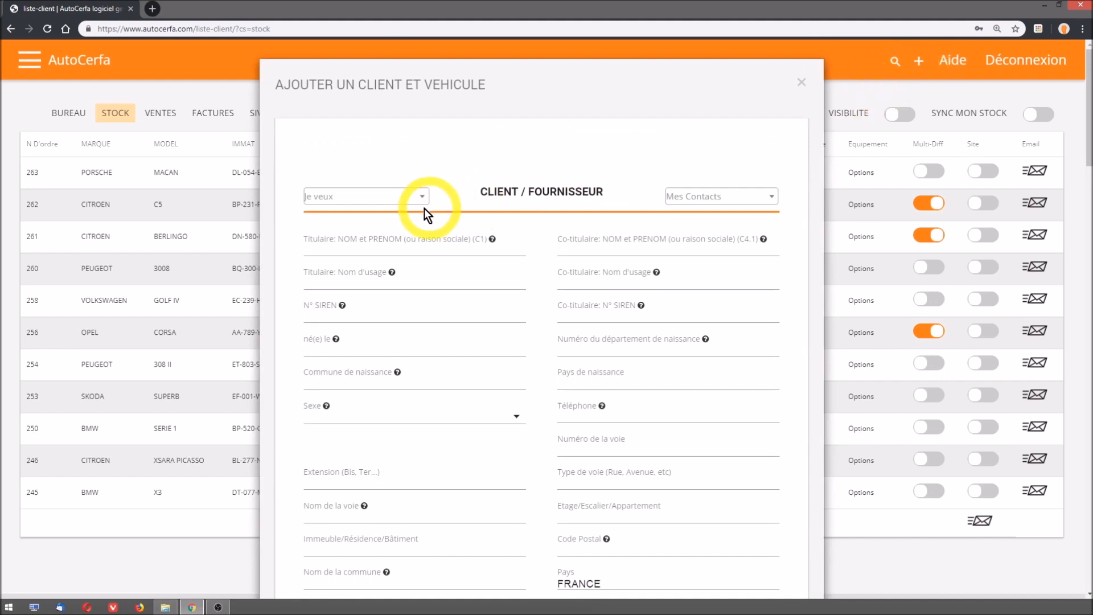
left_click(318, 200)
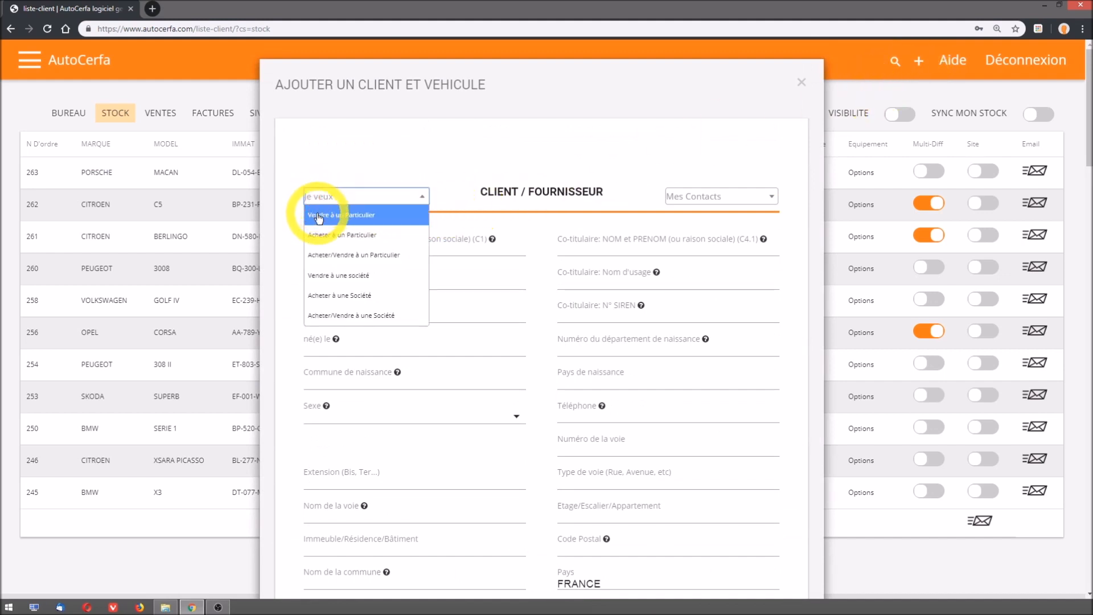
left_click(366, 215)
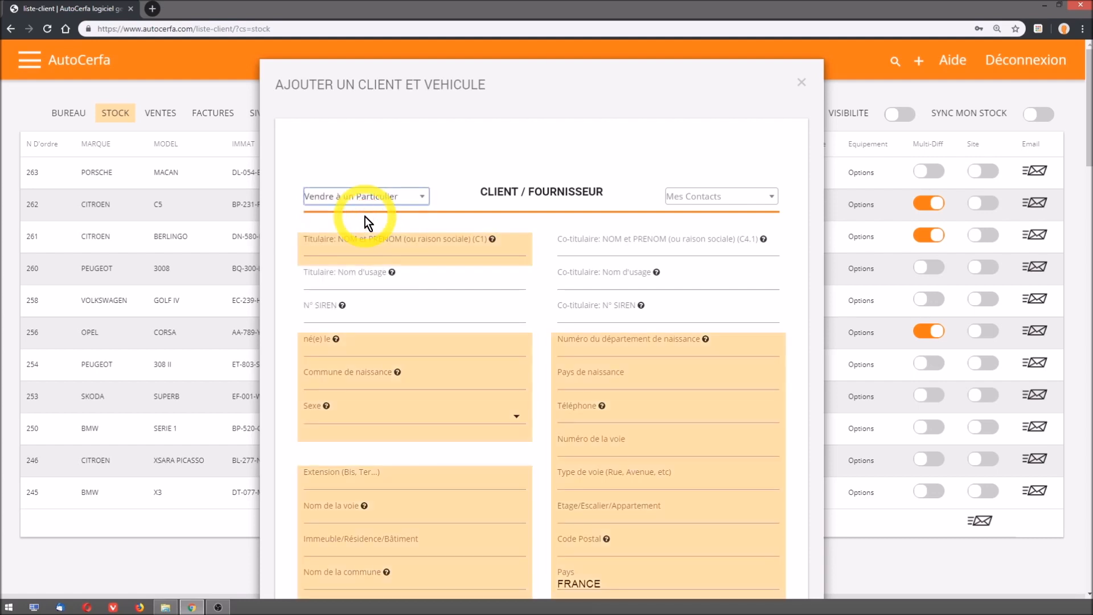
scroll(365, 217, "down", 2)
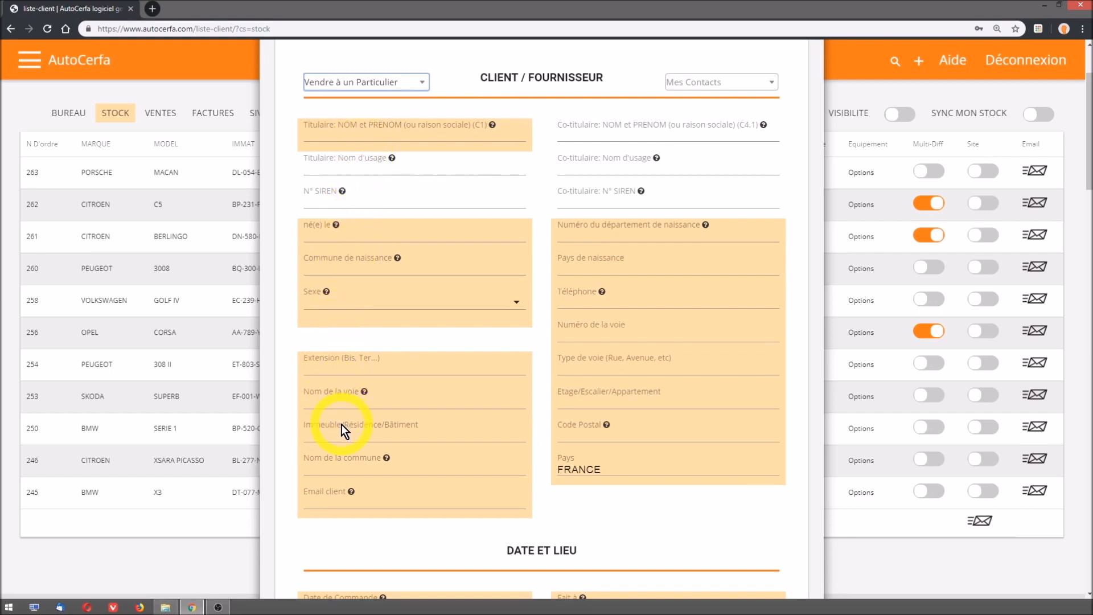
- Find the buyer among the saved contacts by first name and load that client's details into the entry
left_click(686, 82)
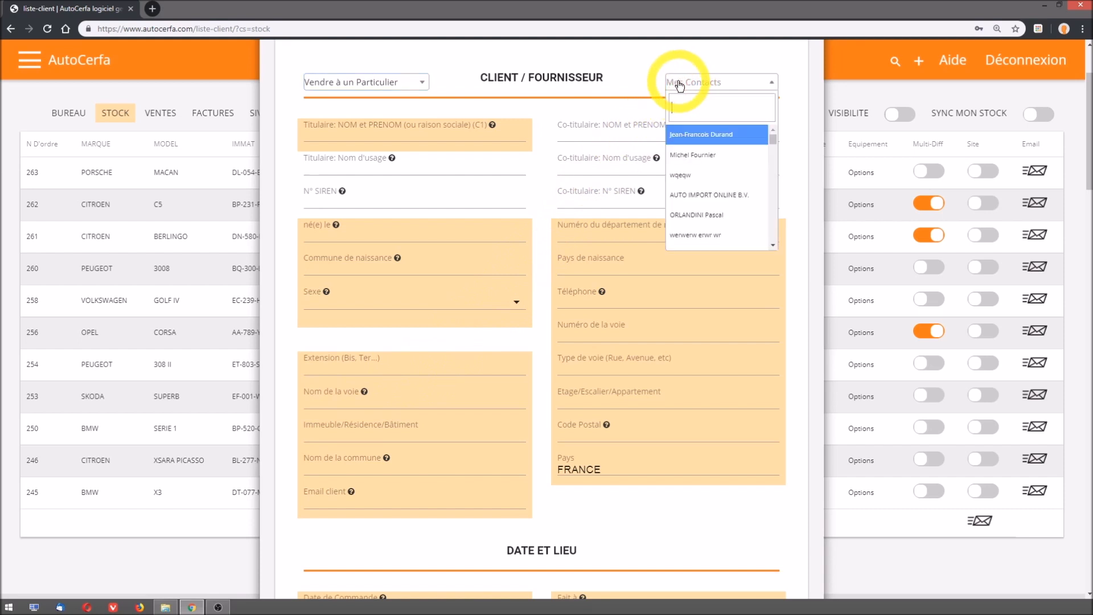
type("CLAUDE")
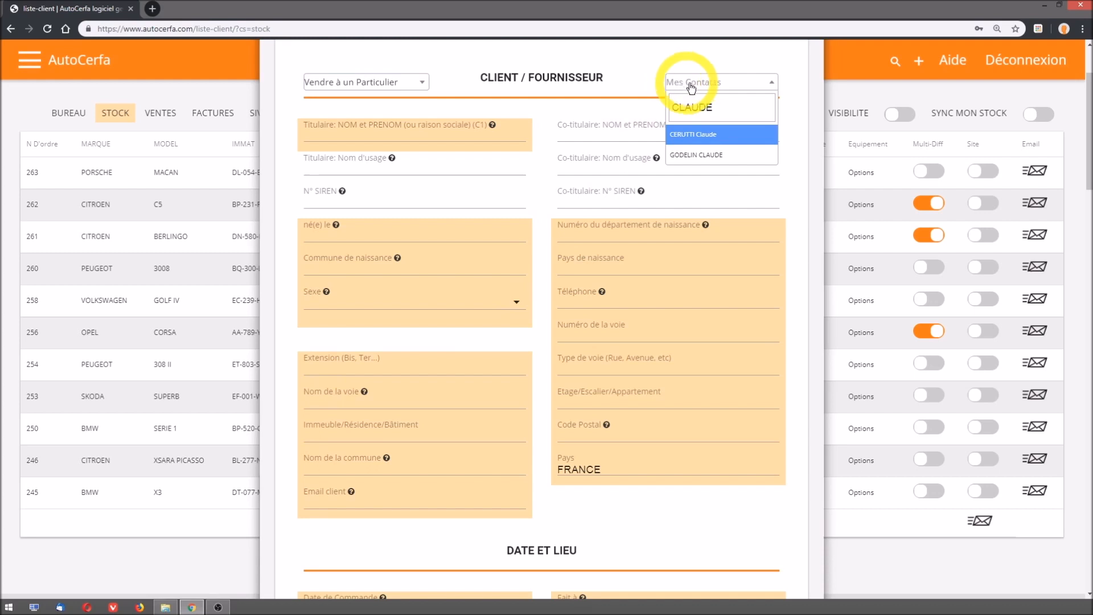
left_click(707, 157)
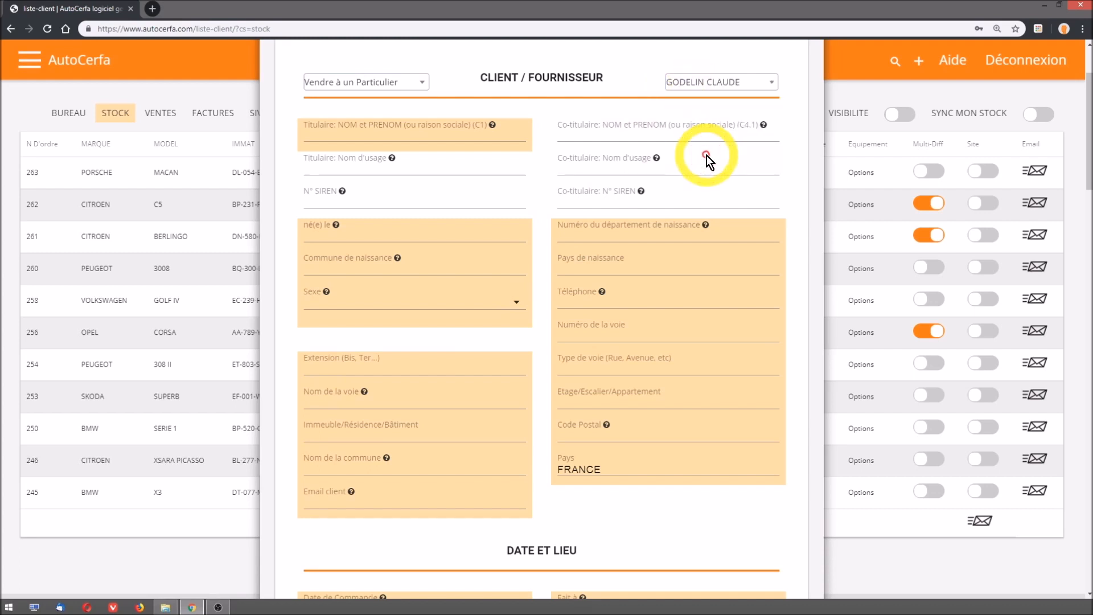
- Set the transaction date to 07 06 2019 and the transaction time to 15 20
scroll(707, 155, "down", 3)
scroll(707, 156, "down", 4)
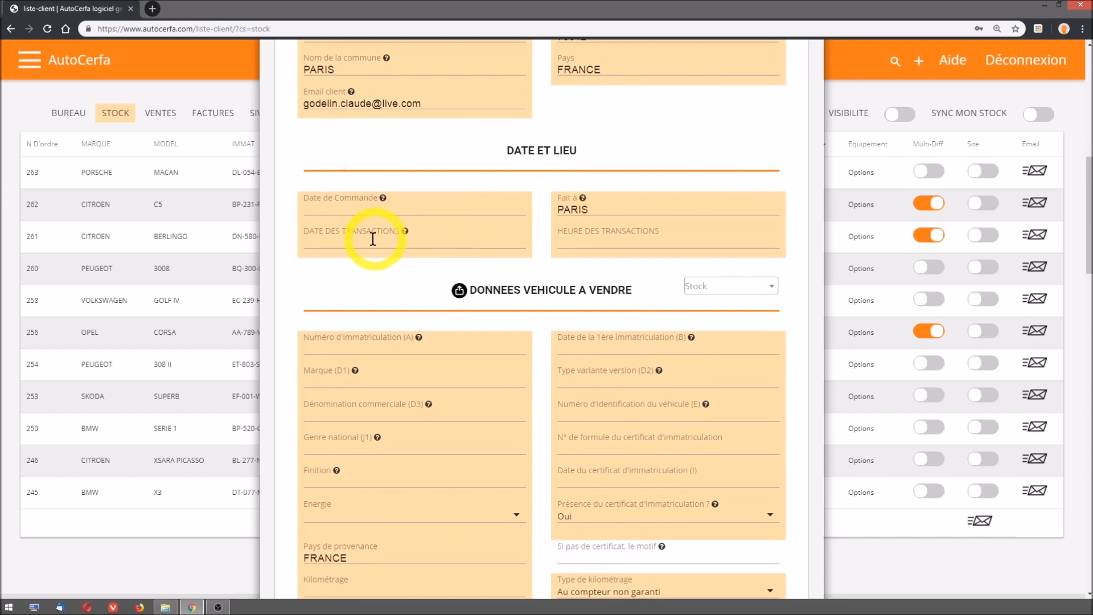
left_click(335, 239)
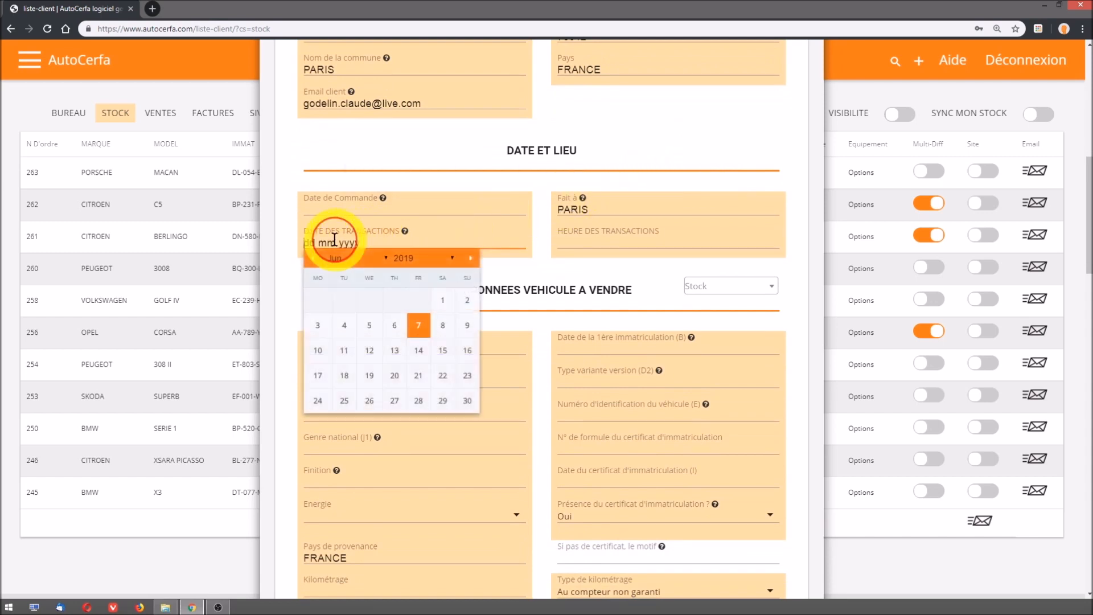
left_click(413, 327)
left_click(573, 243)
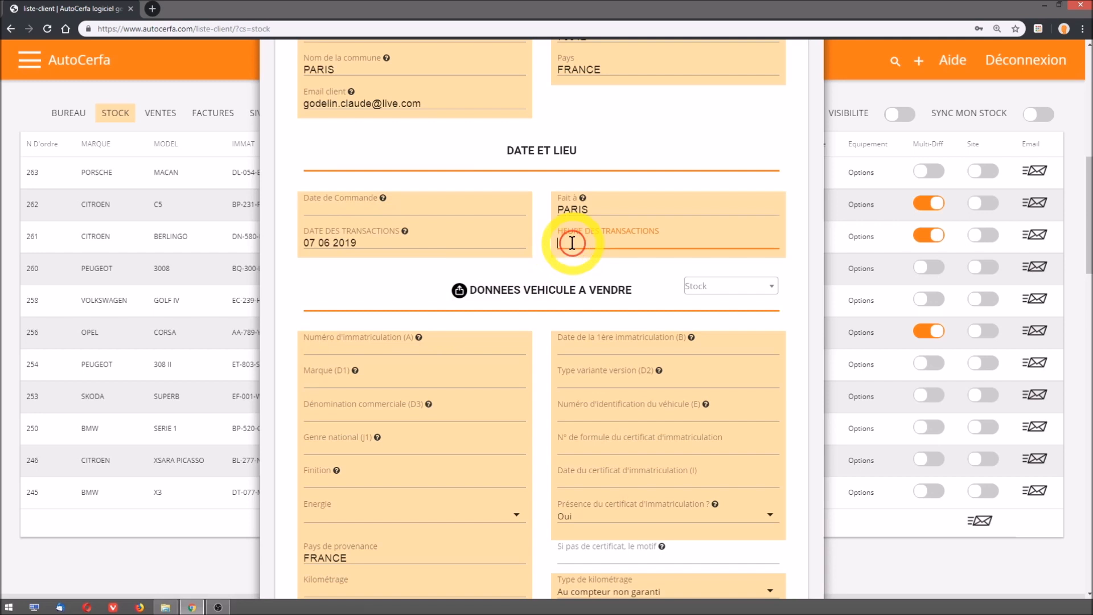
type("15 2")
type("5")
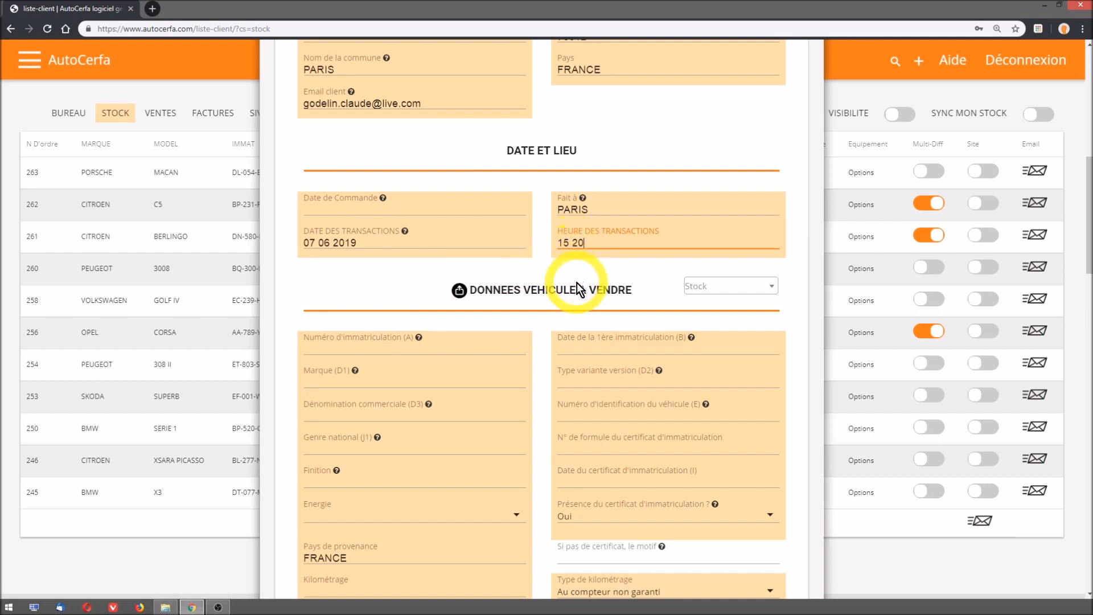
scroll(582, 293, "down", 4)
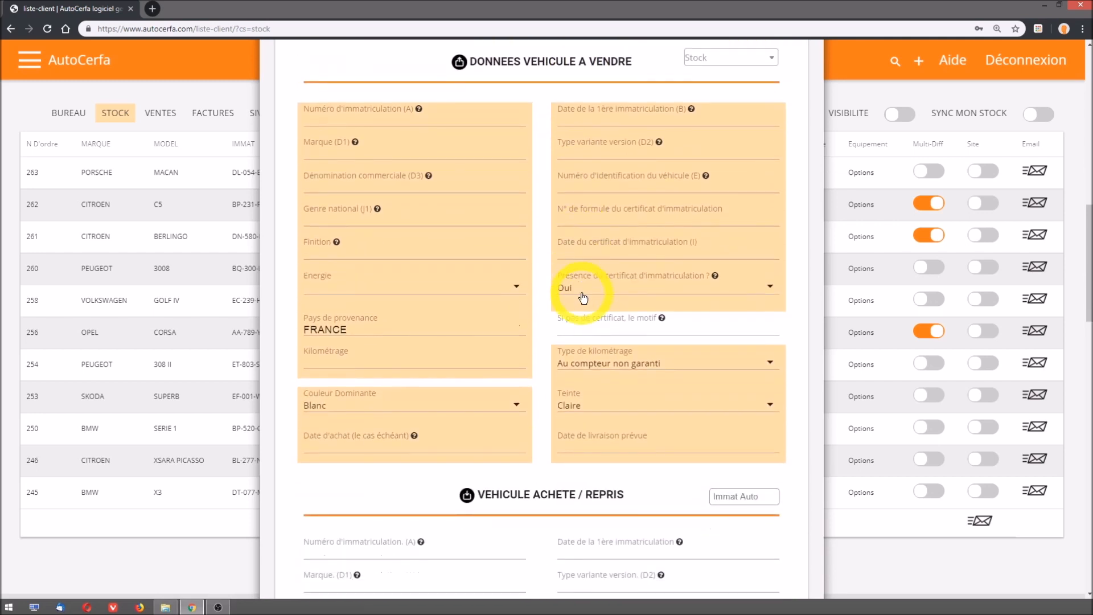
left_click(740, 58)
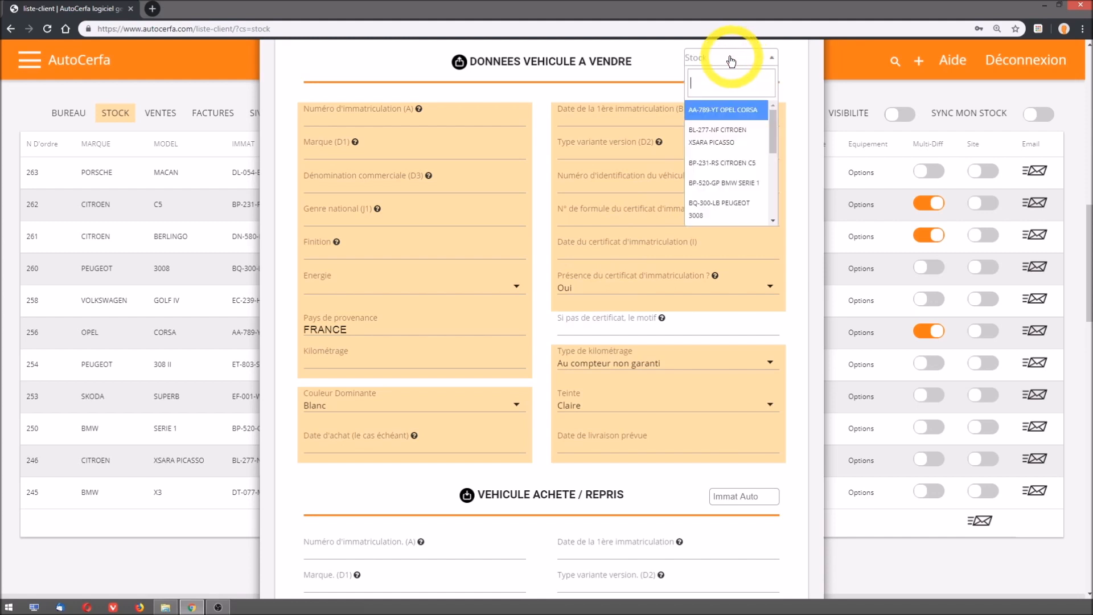
type("porsc")
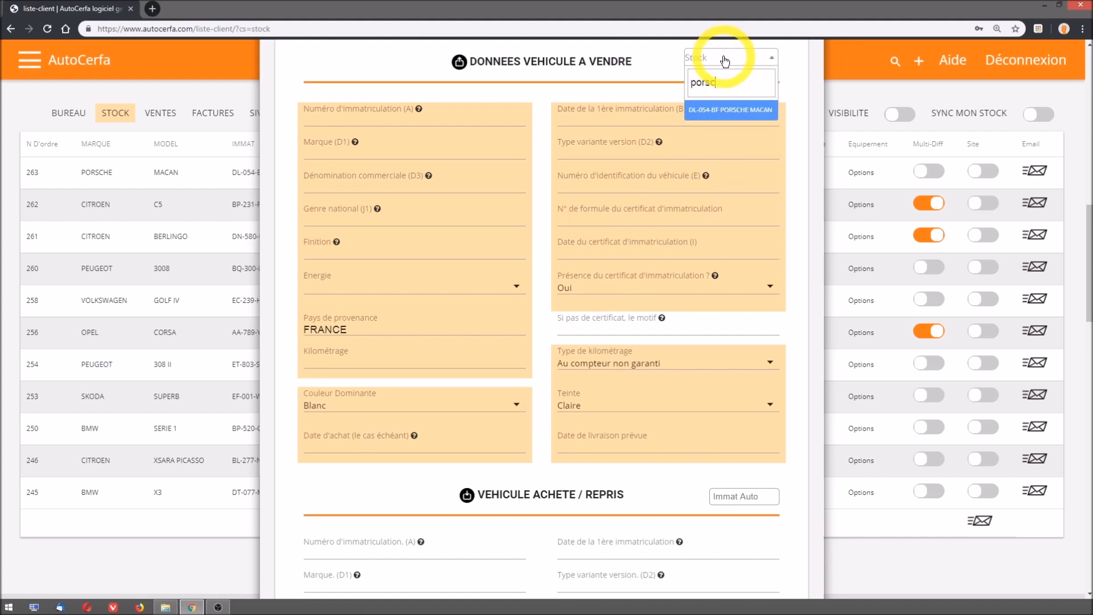
left_click(728, 116)
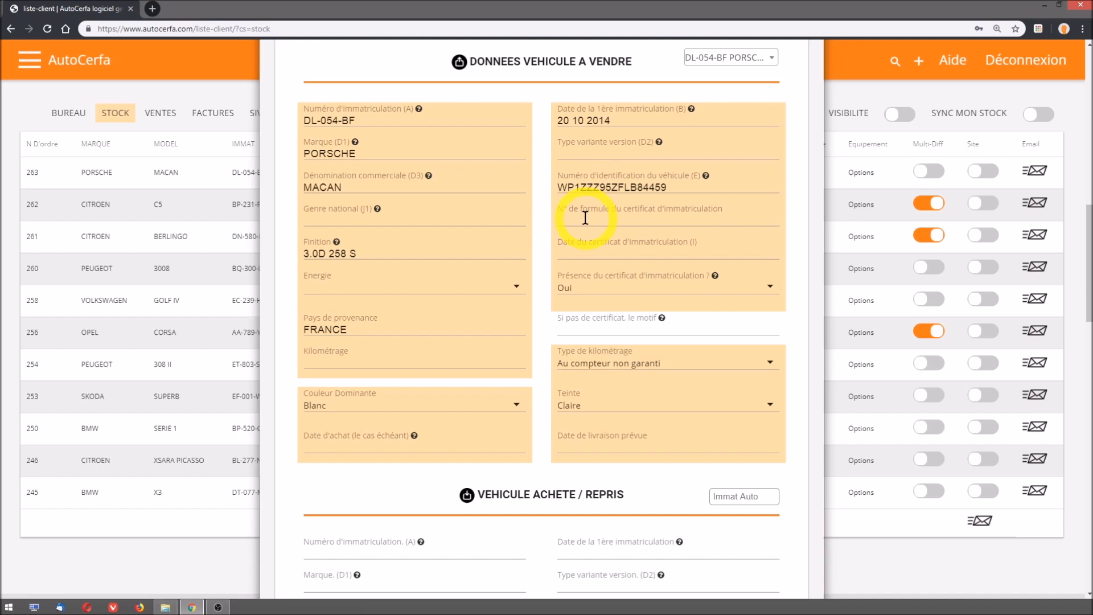
- Leave the trade-in vehicle section empty, enter a first customer deposit of 2000, and save the sale entry
scroll(585, 218, "down", 5)
scroll(586, 220, "down", 2)
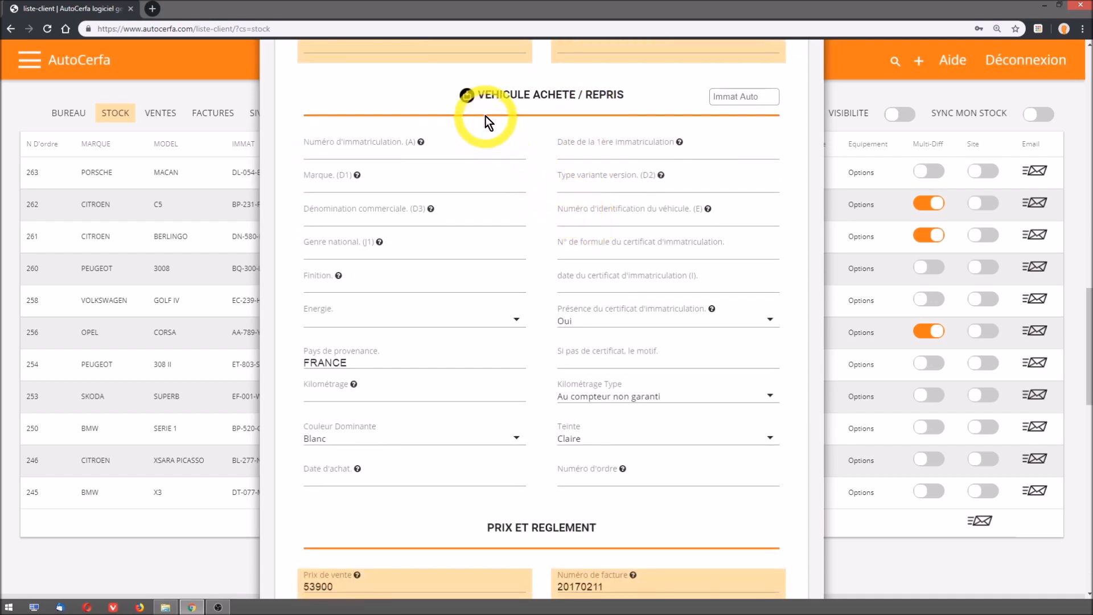
left_click_drag(475, 94, 623, 97)
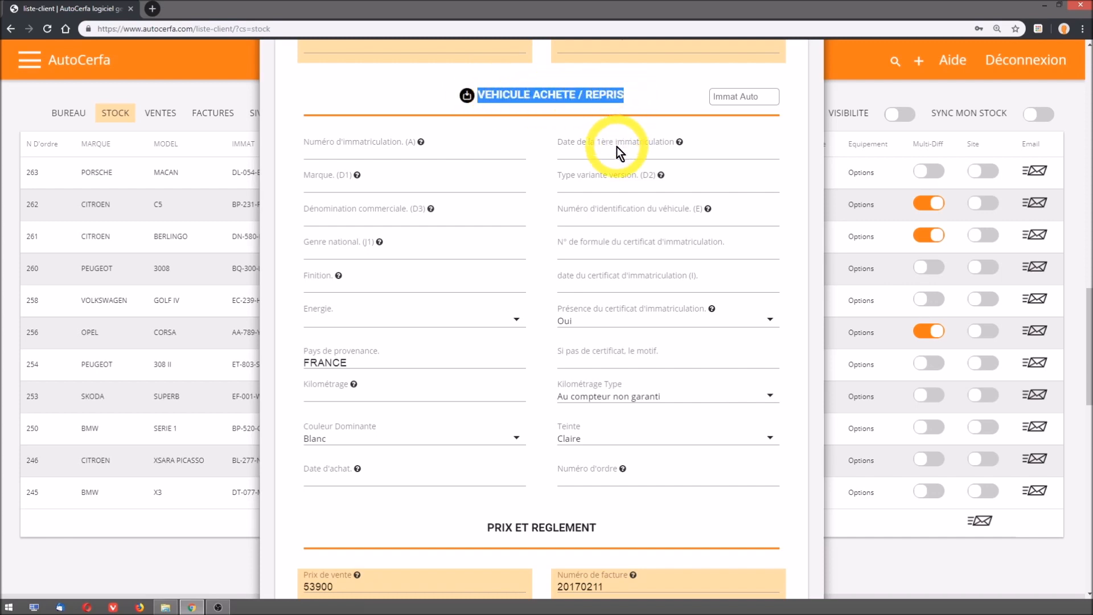
scroll(617, 149, "down", 5)
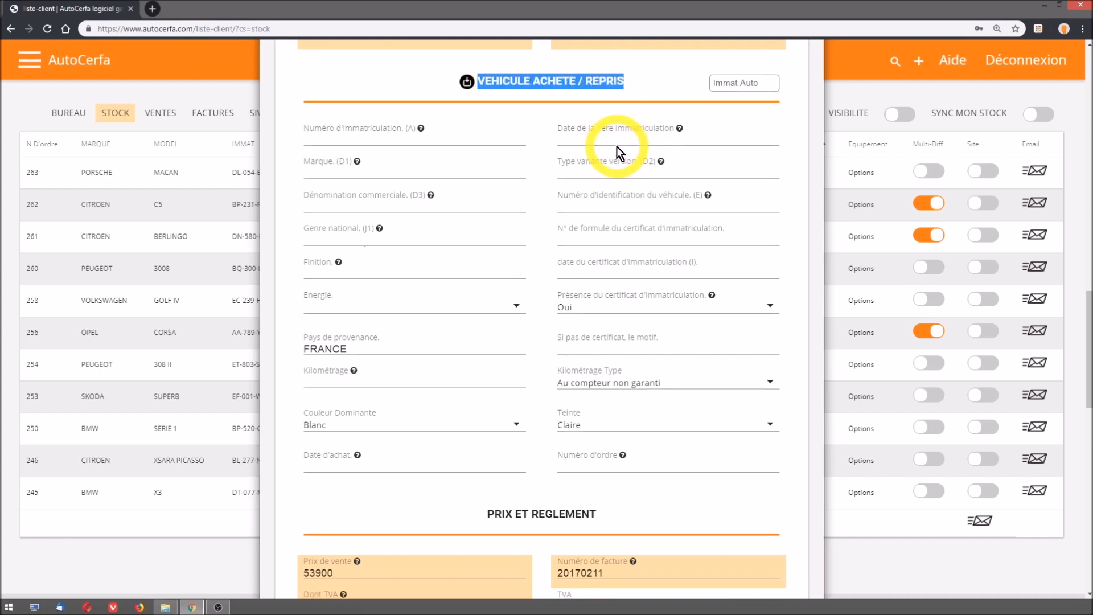
scroll(616, 150, "down", 2)
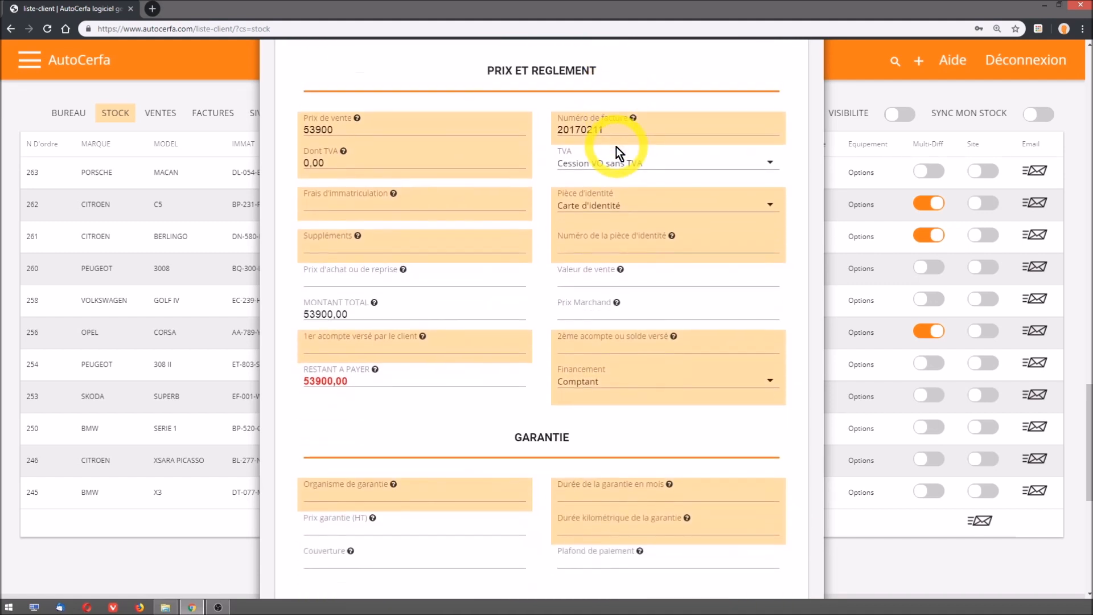
left_click_drag(304, 133, 333, 132)
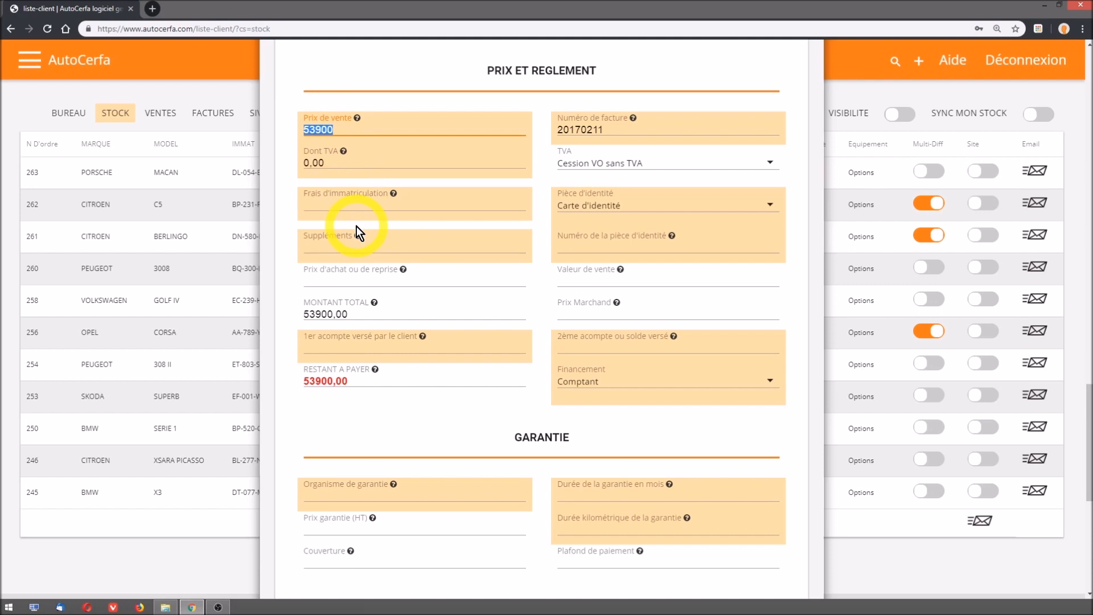
left_click(327, 345)
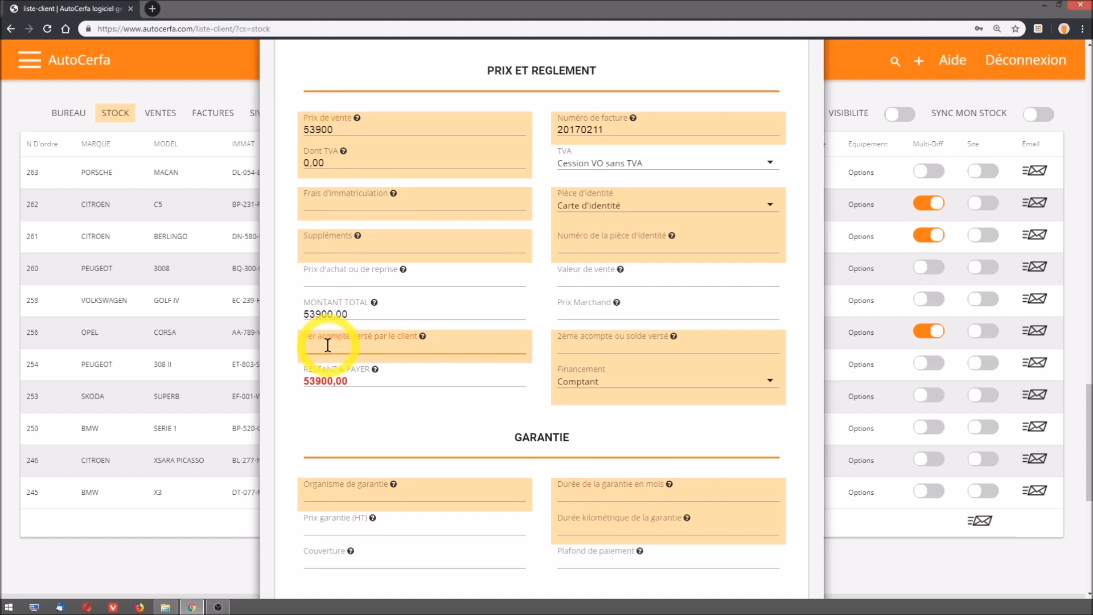
type("2000")
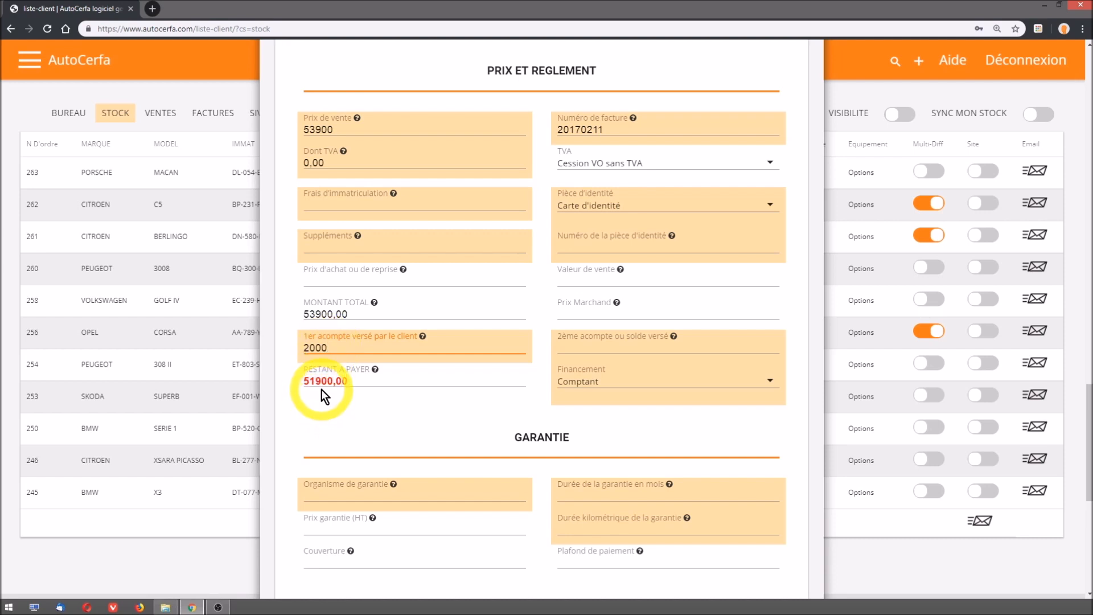
scroll(321, 389, "down", 7)
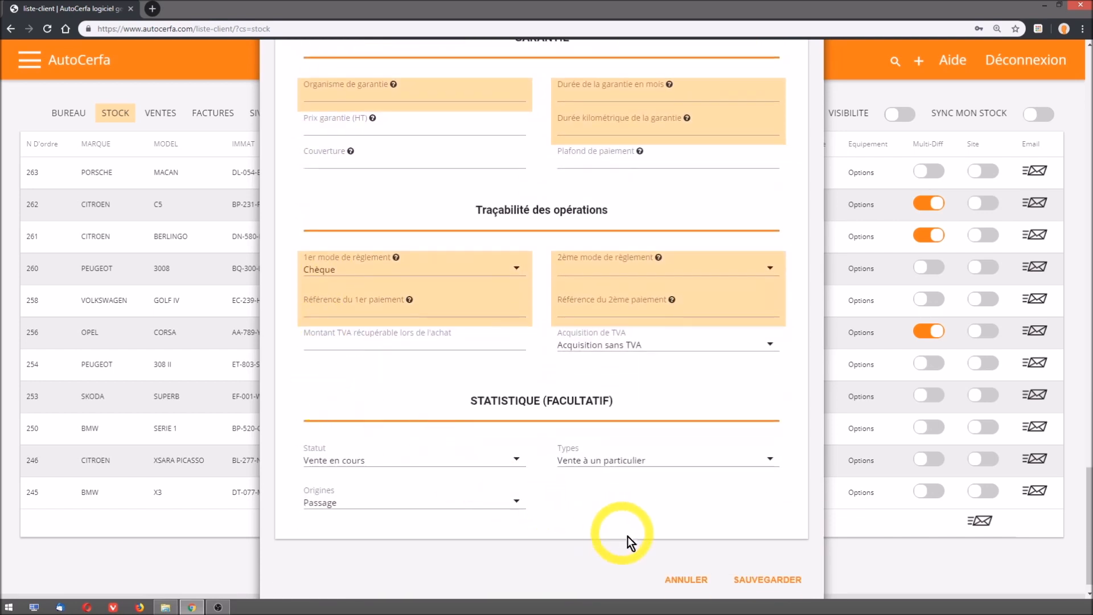
left_click(758, 581)
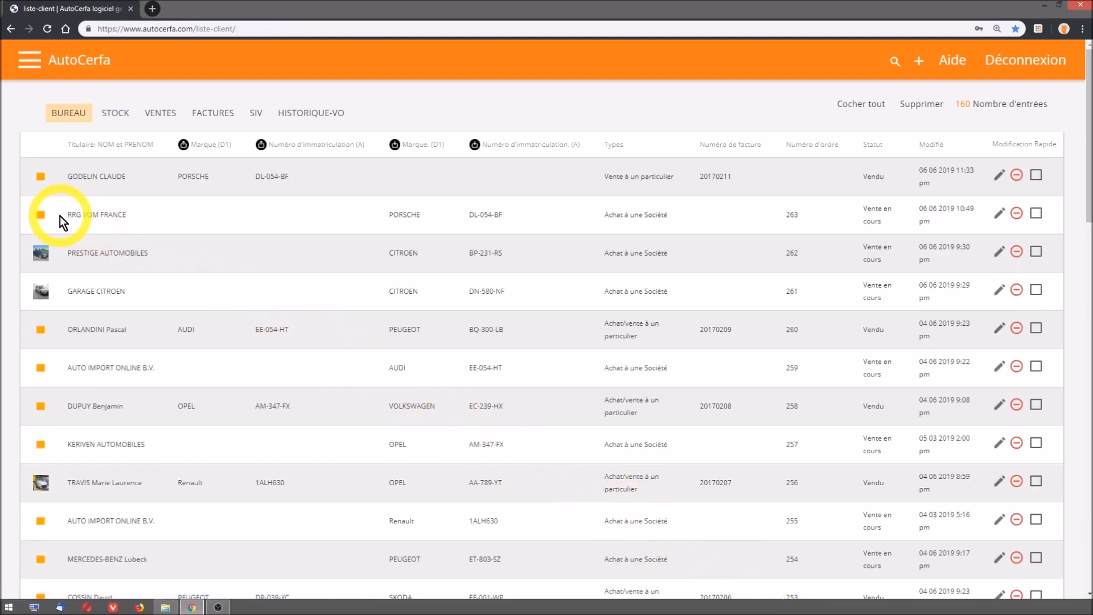
- Compare the Porsche's RRG VOM FRANCE purchase line with its new sale line in the Bureau list
left_click_drag(66, 215, 194, 223)
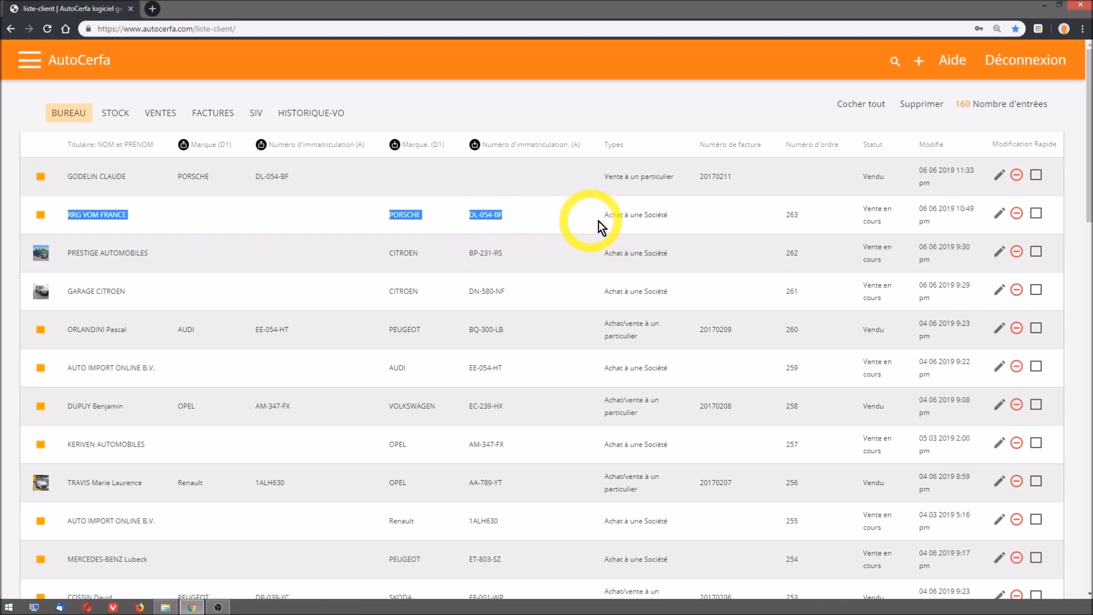
left_click_drag(702, 220, 778, 222)
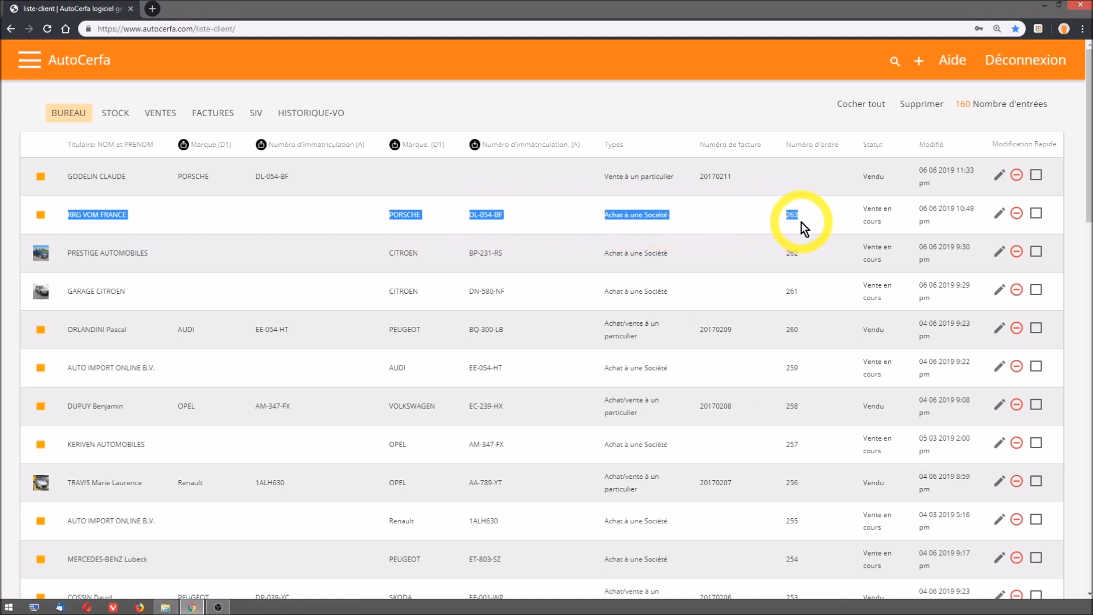
left_click_drag(58, 175, 614, 187)
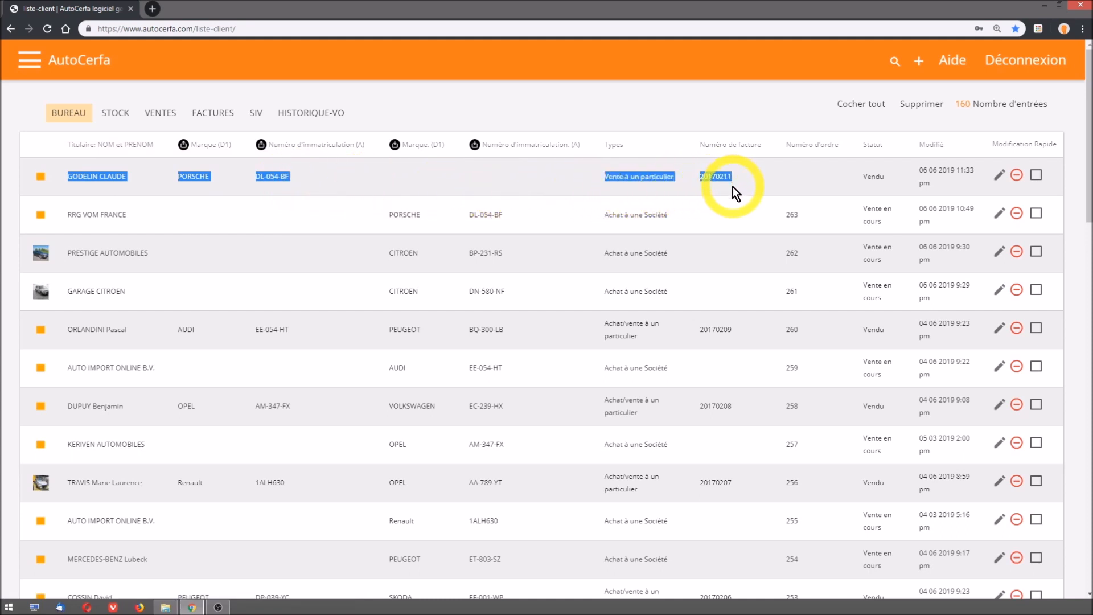
- Open the Porsche sale record and examine its highlighted invoicing, vehicle sale, SIV and digital signature options, plus the warranty setting
left_click(96, 180)
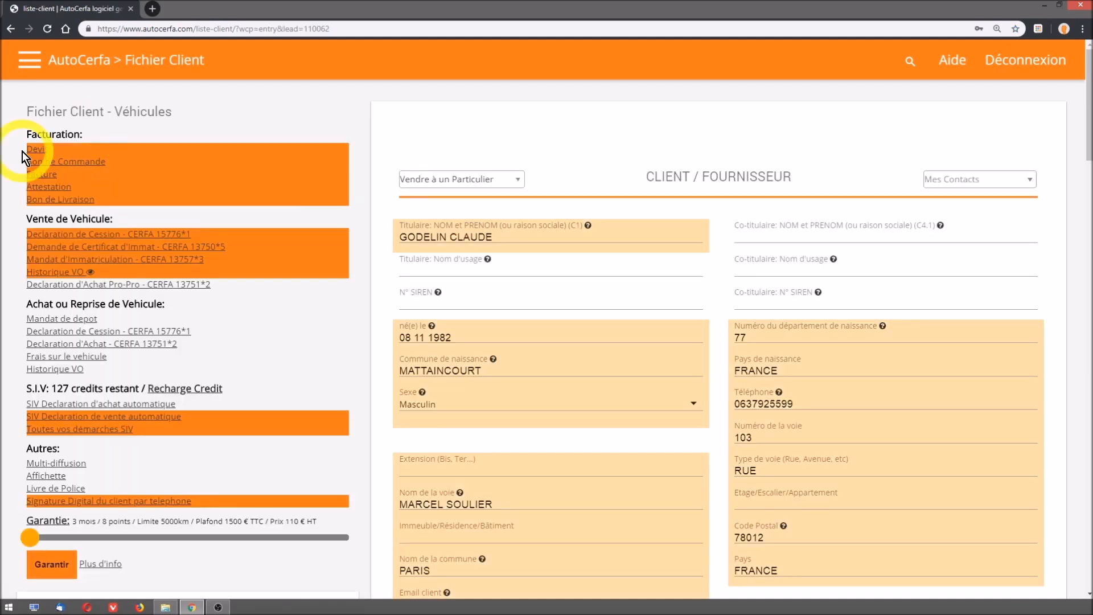
mouse_move(22, 151)
left_mouse_down()
mouse_move(143, 160)
mouse_move(144, 197)
left_mouse_up()
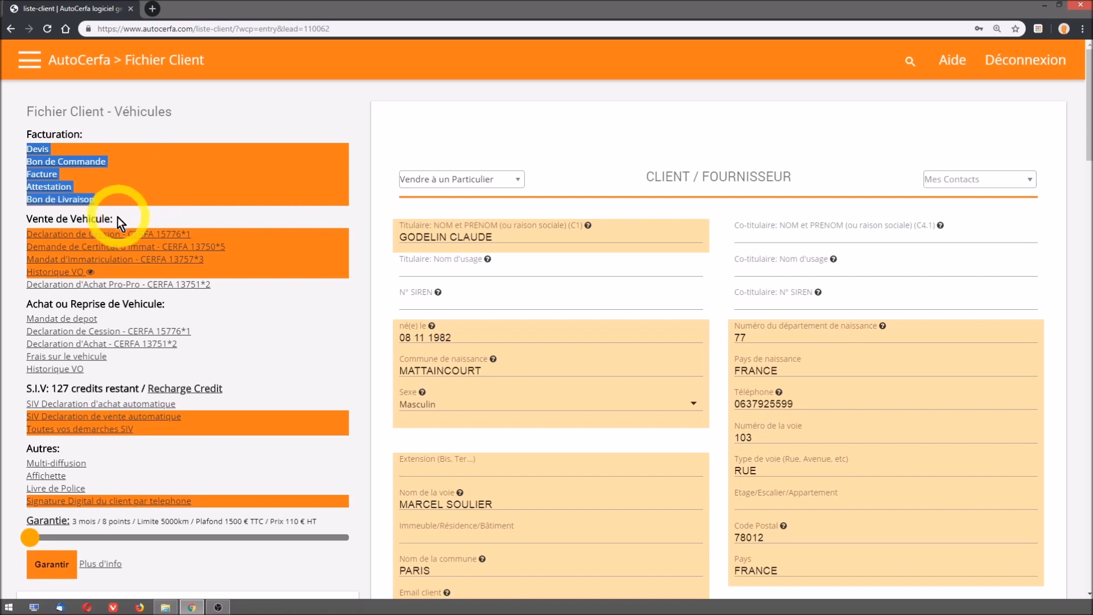
left_click(23, 237)
left_click_drag(23, 238, 222, 248)
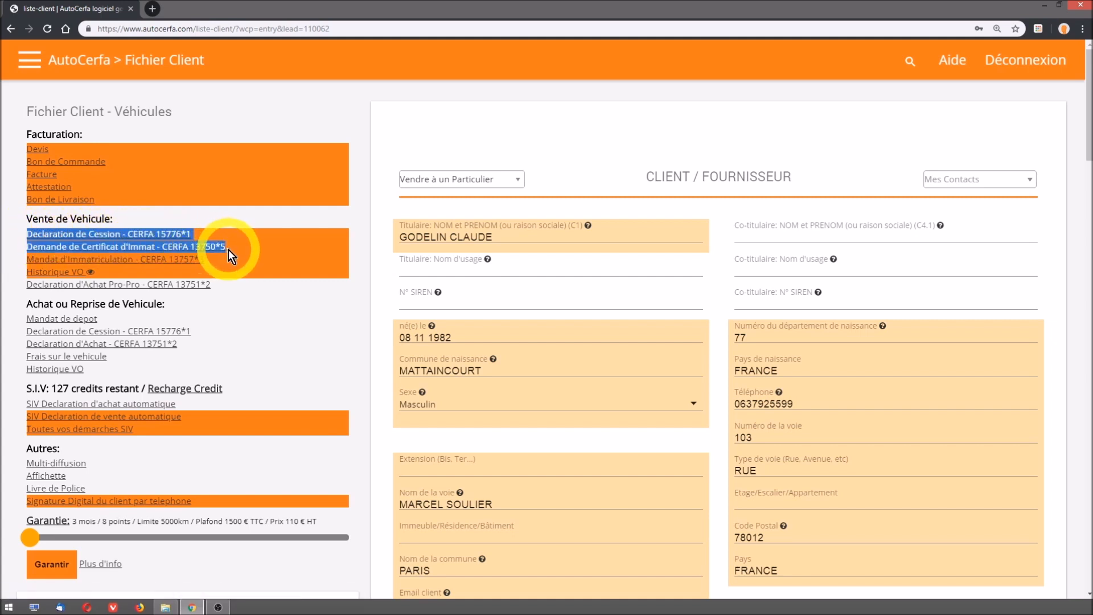
left_click_drag(227, 250, 227, 260)
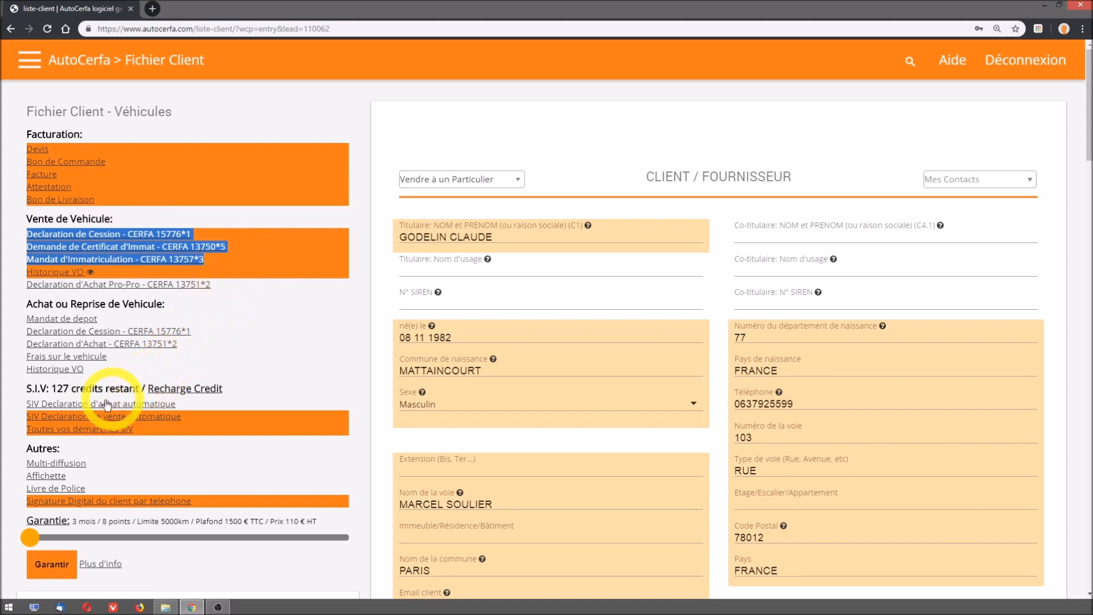
left_click_drag(19, 419, 190, 437)
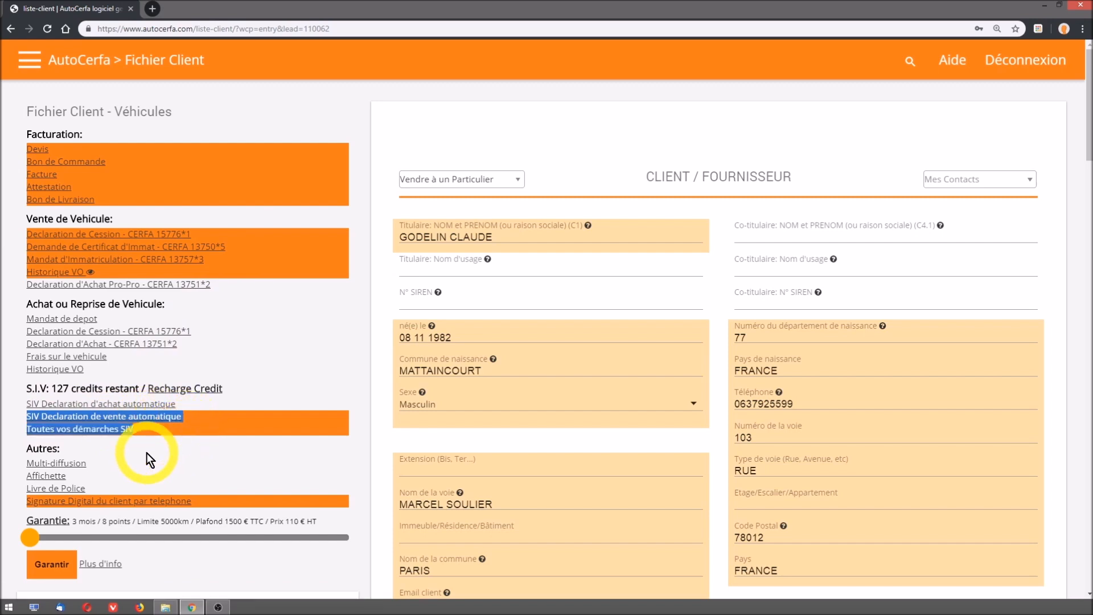
left_click_drag(23, 502, 200, 504)
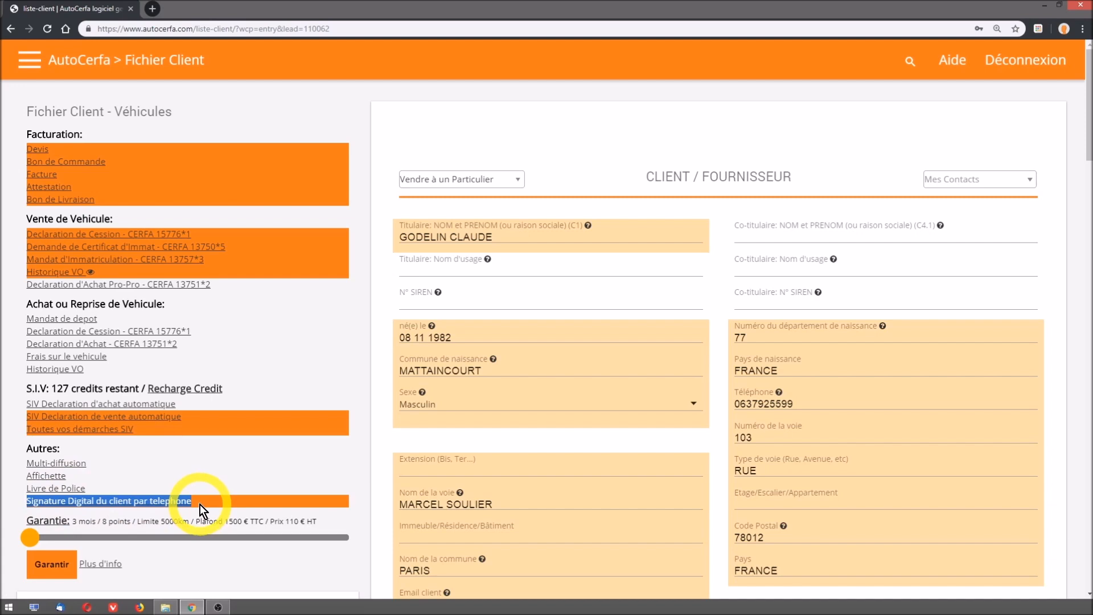
mouse_move(34, 537)
left_mouse_down()
mouse_move(323, 544)
mouse_move(37, 544)
left_mouse_up()
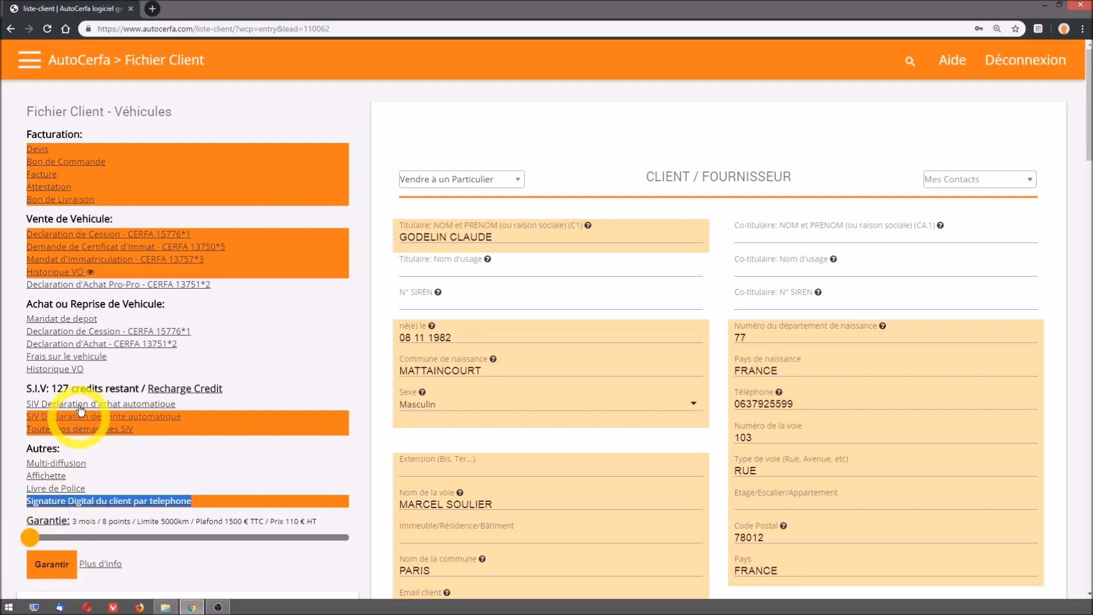
- Generate the sale's order form (Bon de Commande) as a PDF
left_click(83, 162)
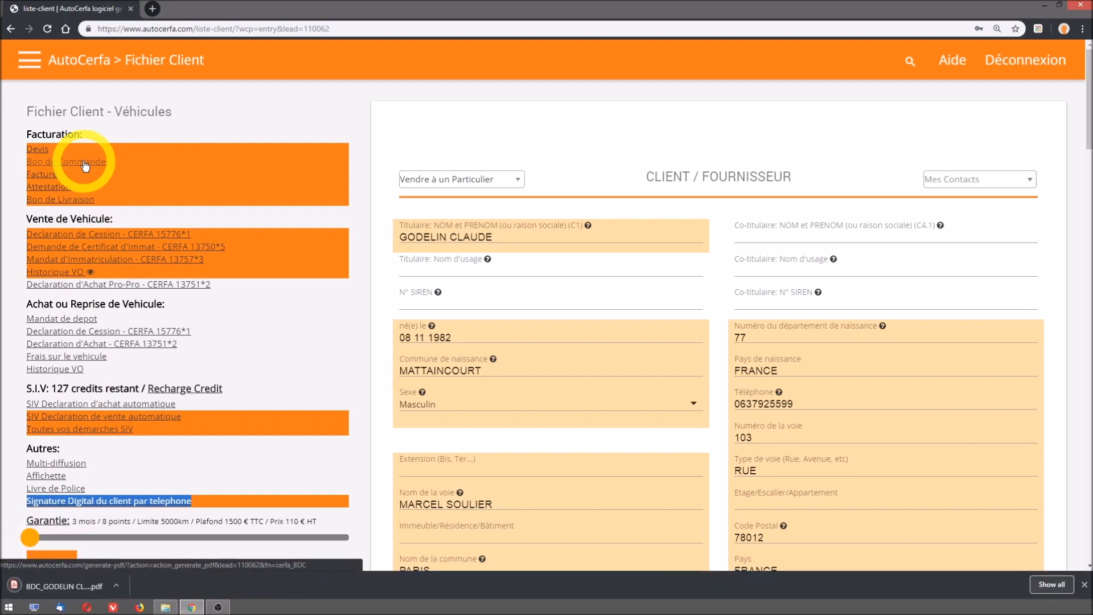
- Open the generated order form PDF and review its vehicle, price and signature sections plus the general sales conditions
left_click(62, 586)
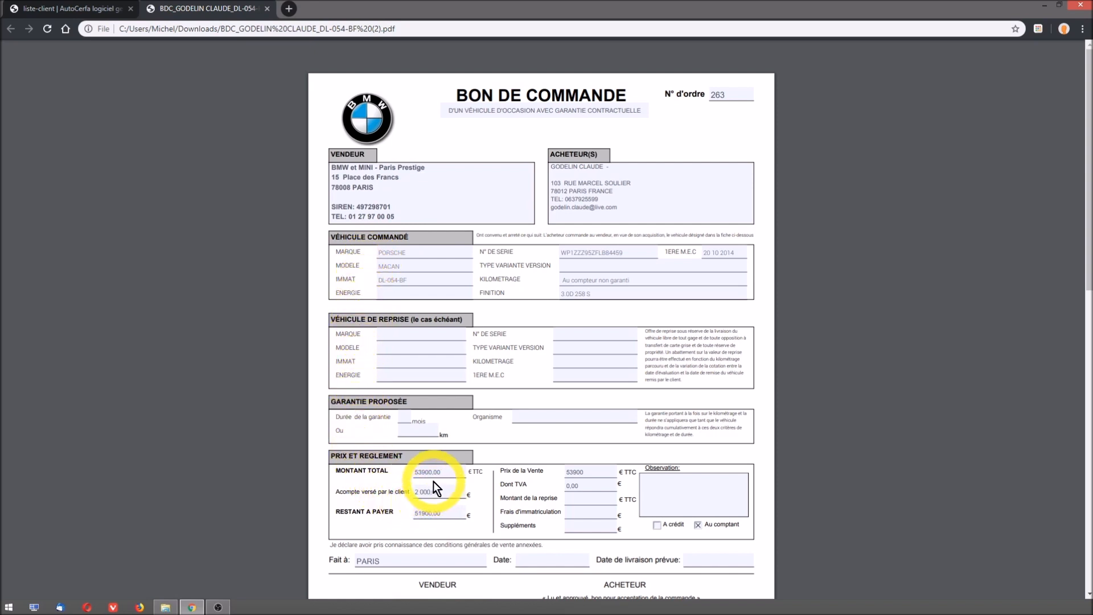
scroll(432, 481, "down", 3)
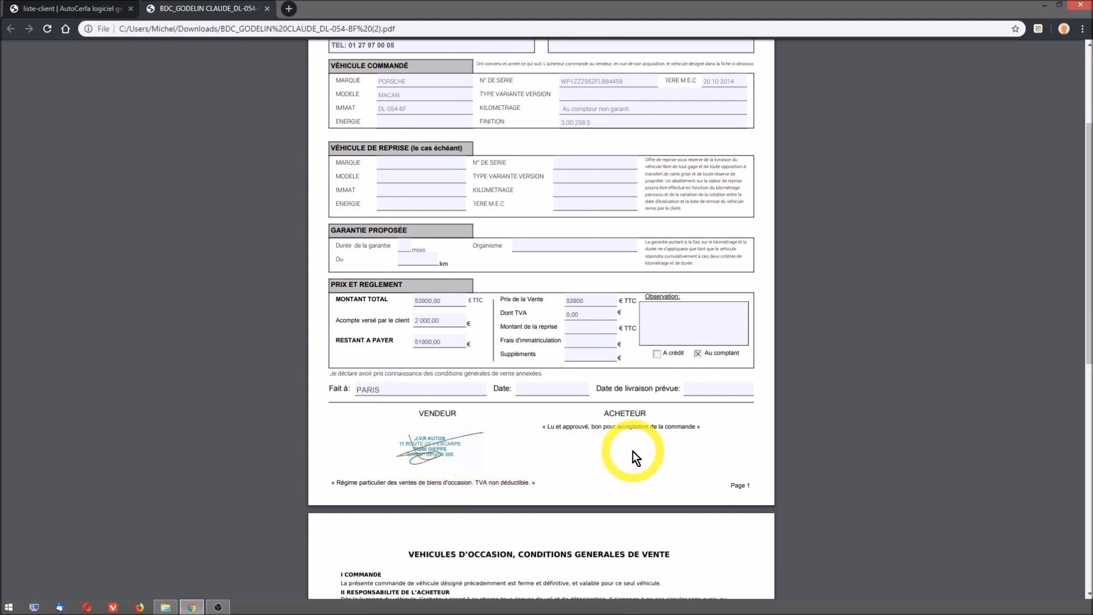
scroll(633, 450, "down", 7)
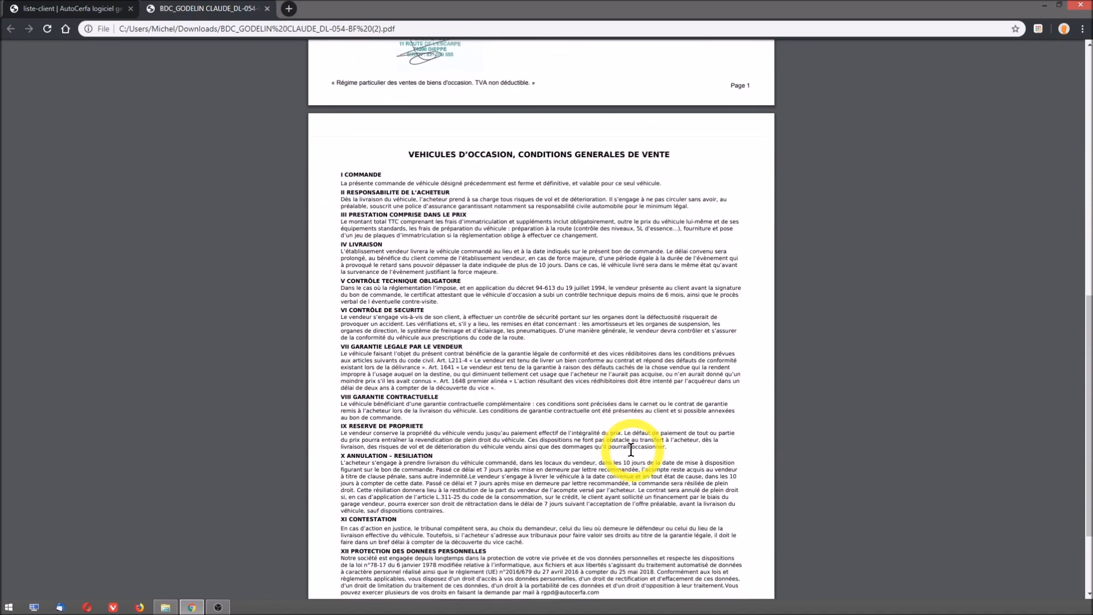
- Generate the sale's invoice (Facture) from the client record and review the resulting PDF down to the price section
left_click(81, 9)
left_click(53, 163)
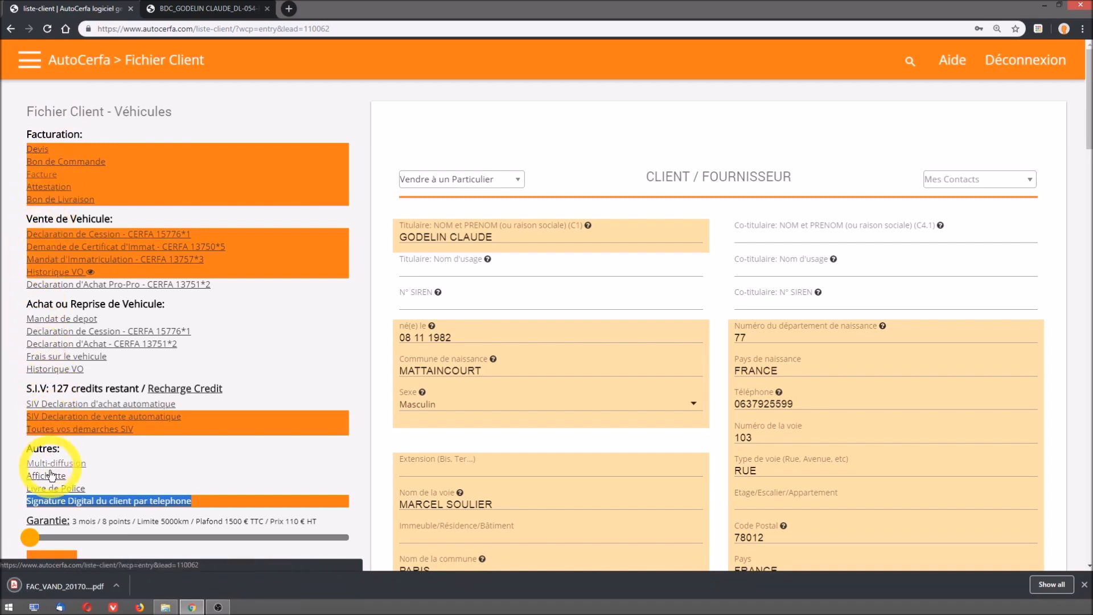
left_click(53, 585)
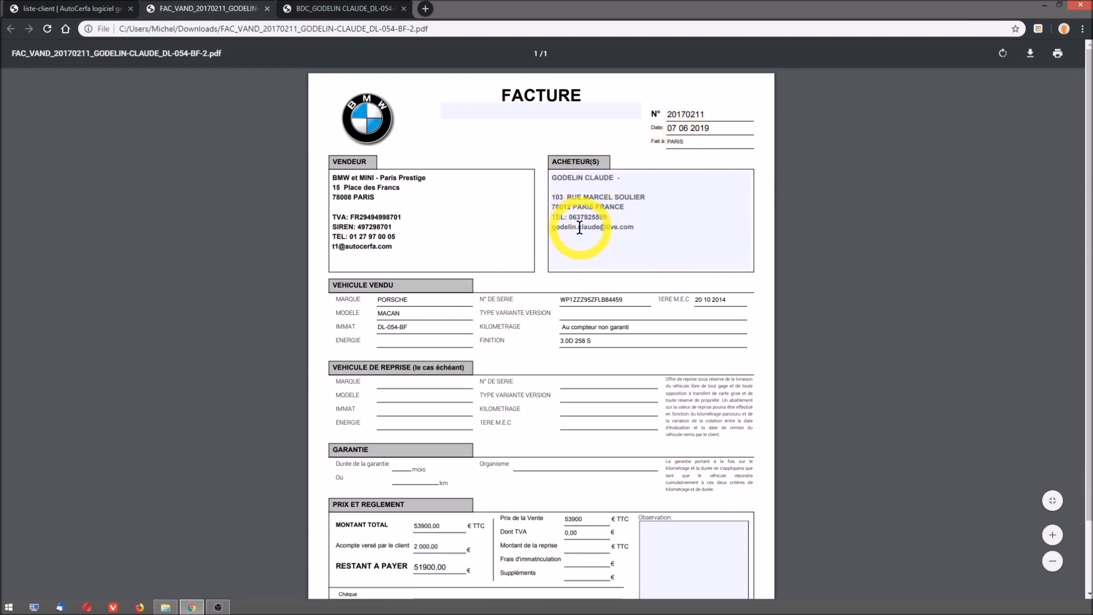
scroll(539, 306, "down", 2)
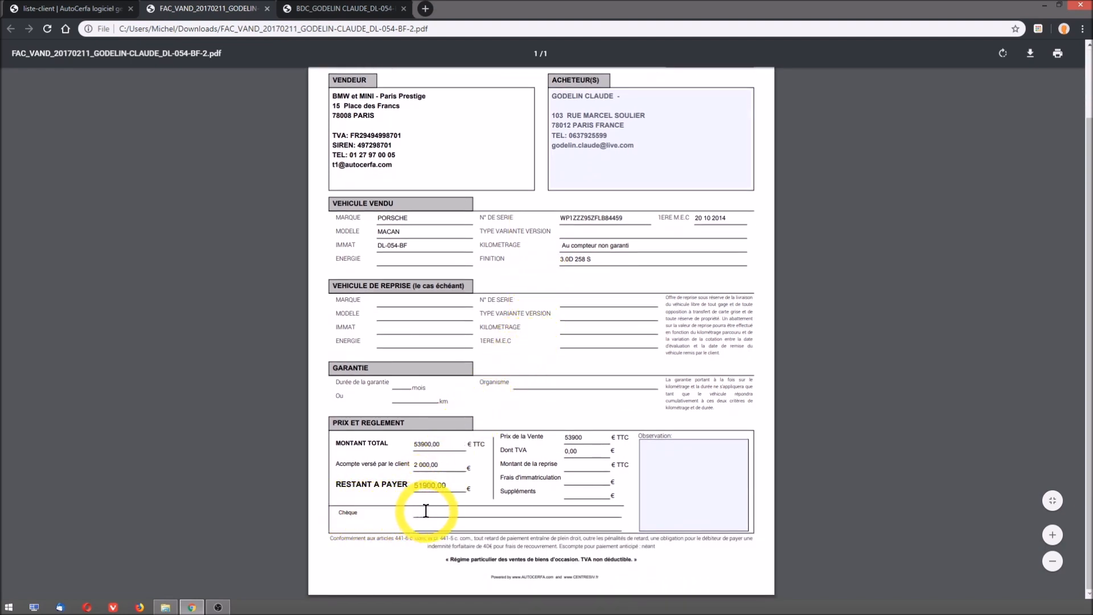
- Compare the Porsche's purchase and sale lines in the Bureau list, and check the Stock and Ventes lists for the vehicle
left_click(83, 9)
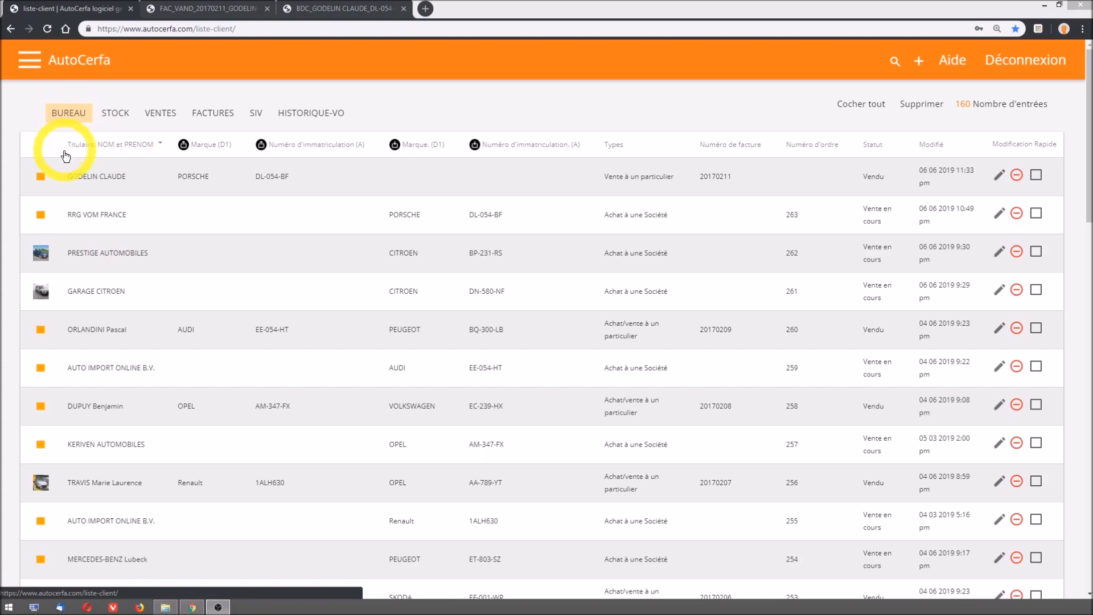
left_click(73, 214)
left_click_drag(73, 214, 799, 218)
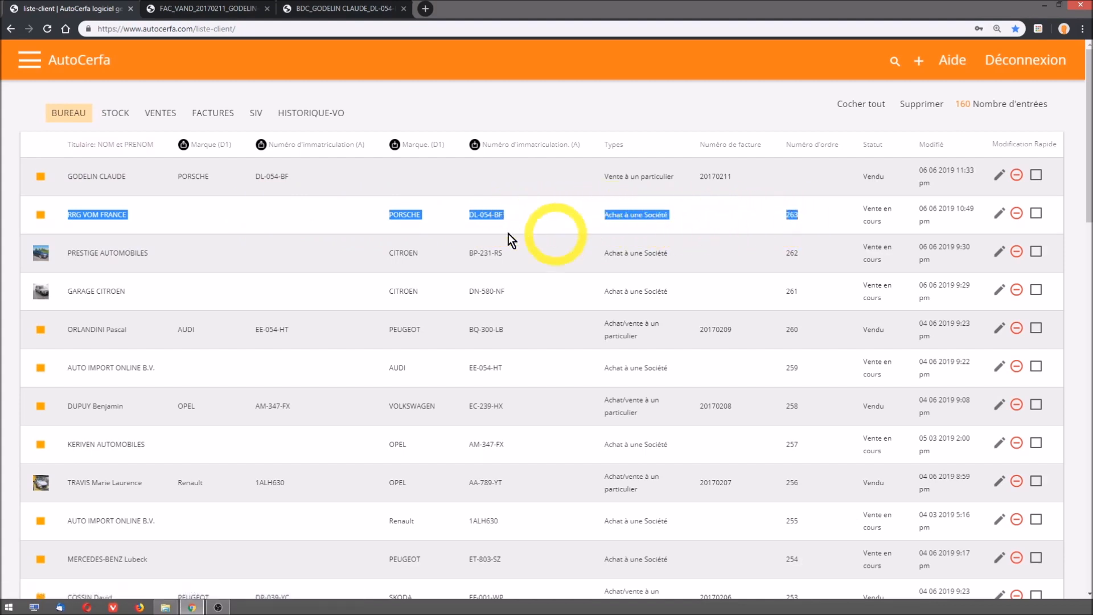
left_click_drag(64, 178, 566, 181)
left_click_drag(712, 182, 735, 180)
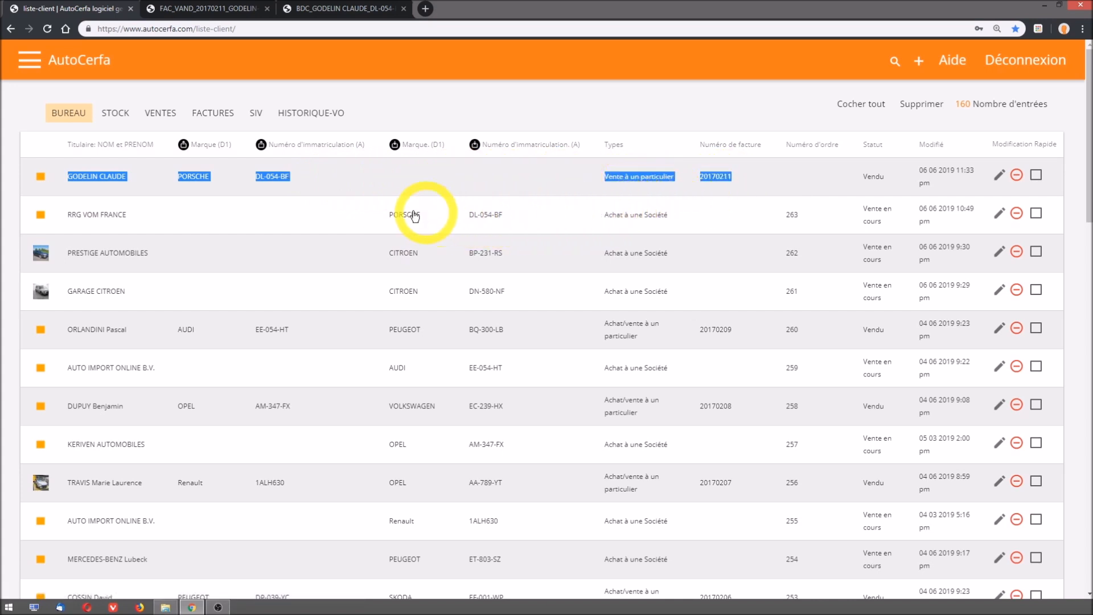
left_click(116, 118)
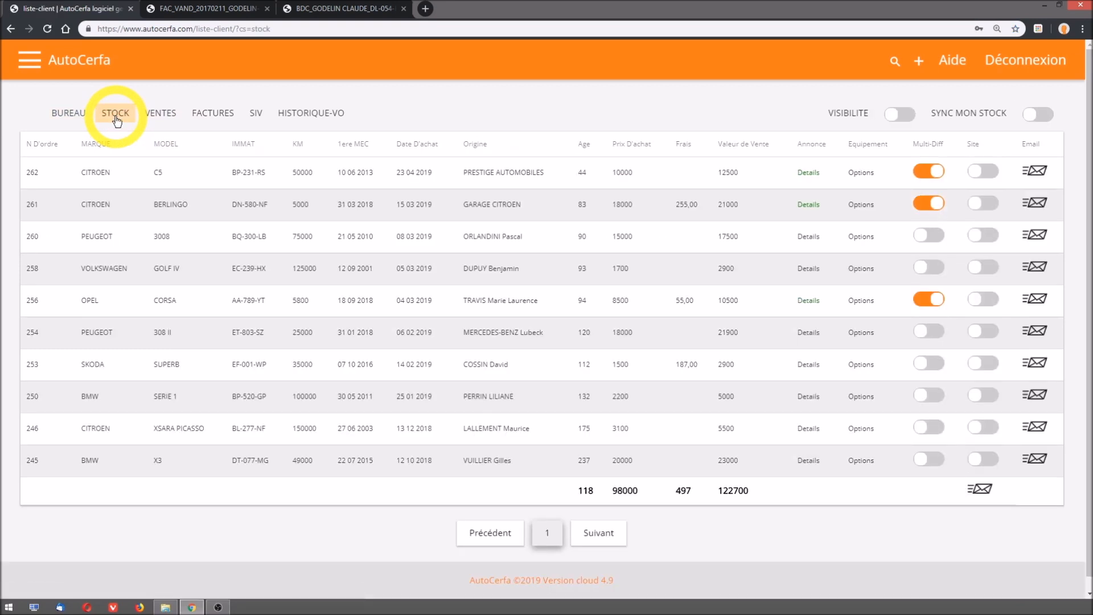
left_click(161, 116)
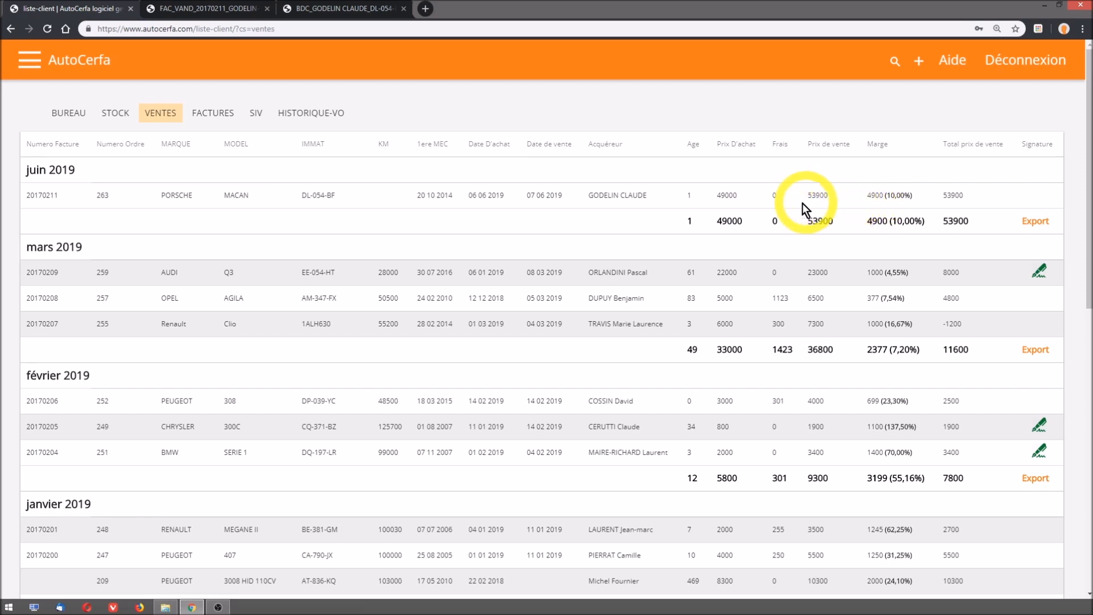
- Reopen the Porsche sale record from the Ventes list and change its transaction type to Acheter/Vendre à un Particulier
left_click(615, 197)
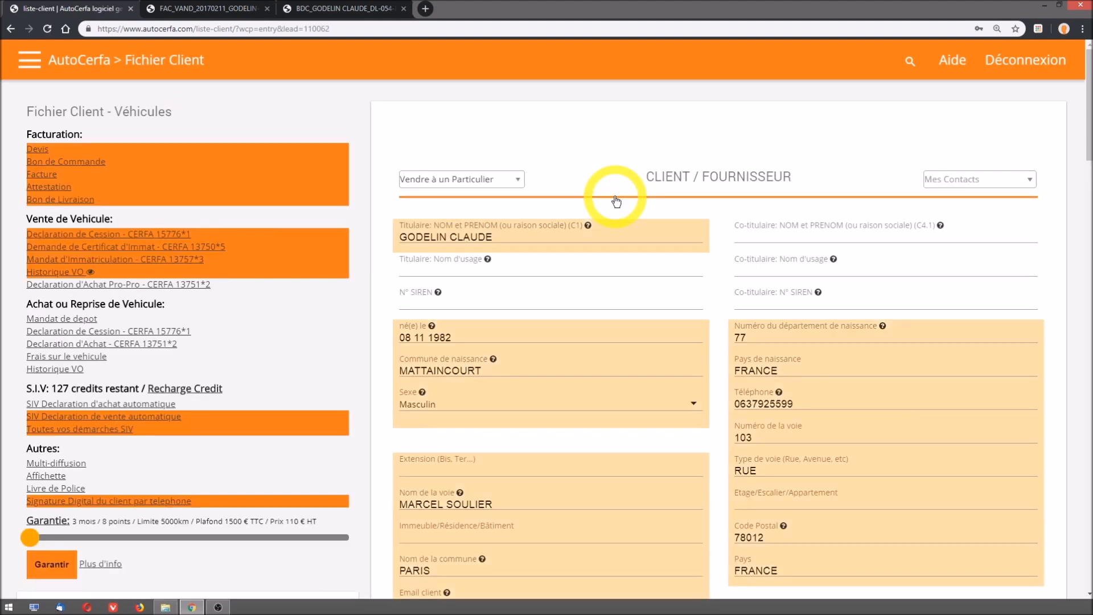
left_click(424, 183)
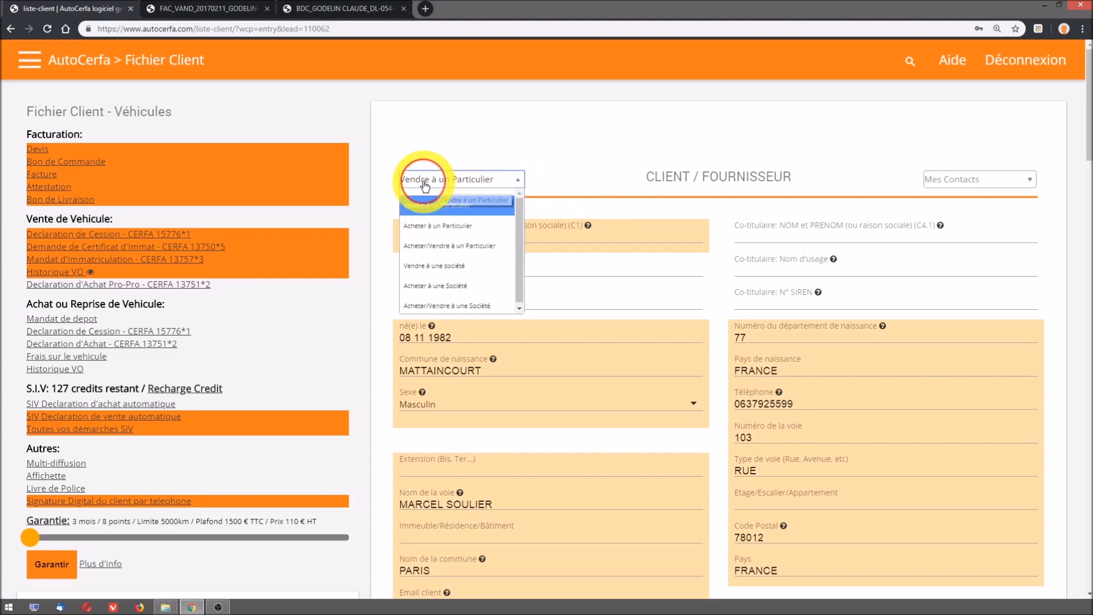
left_click(422, 246)
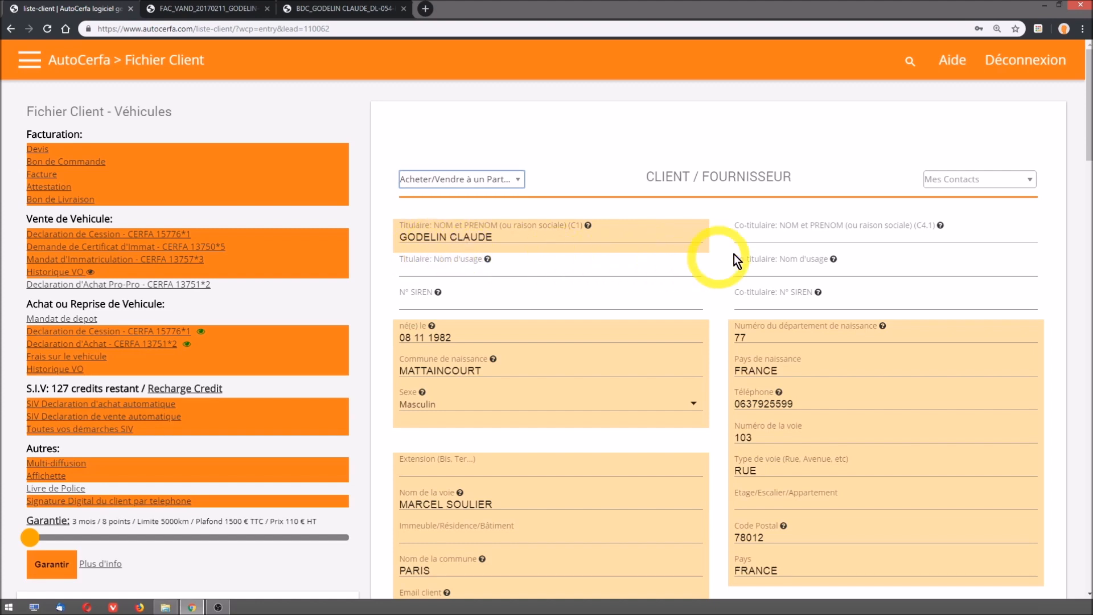
left_click_drag(1089, 147, 1061, 354)
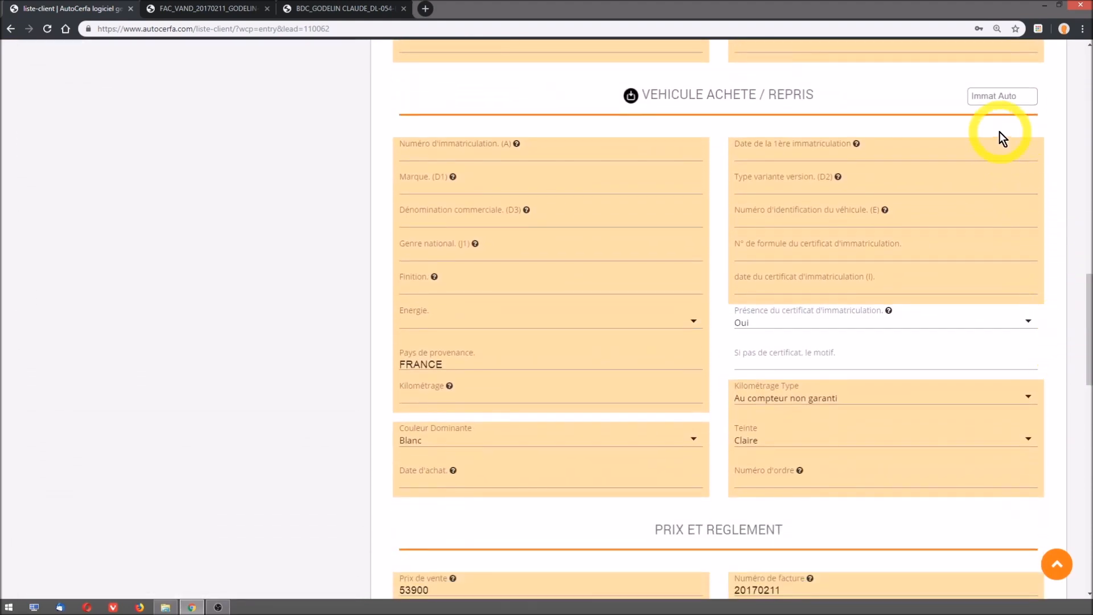
left_click(991, 97)
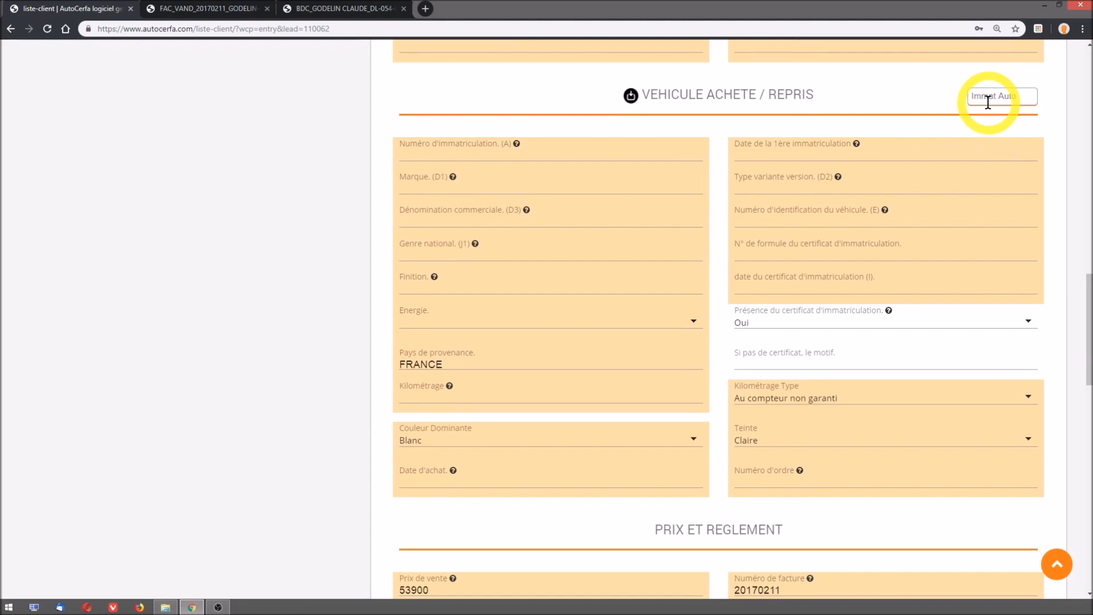
type("FC-211-PB")
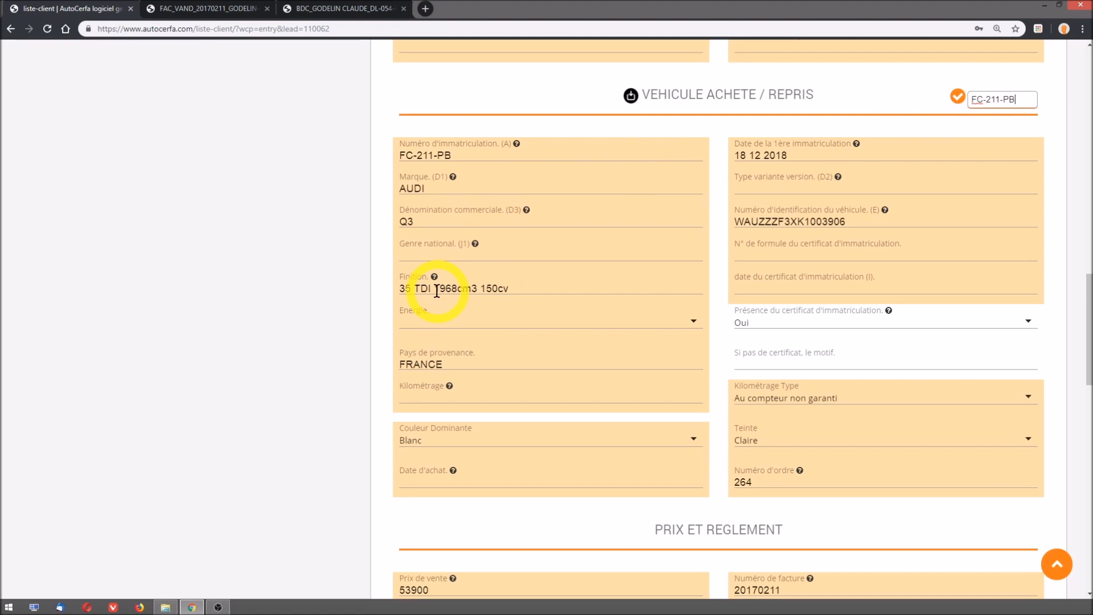
- Set the trade-in vehicle's energy to Diesel and its mileage to 55000
left_click(436, 322)
left_click(431, 356)
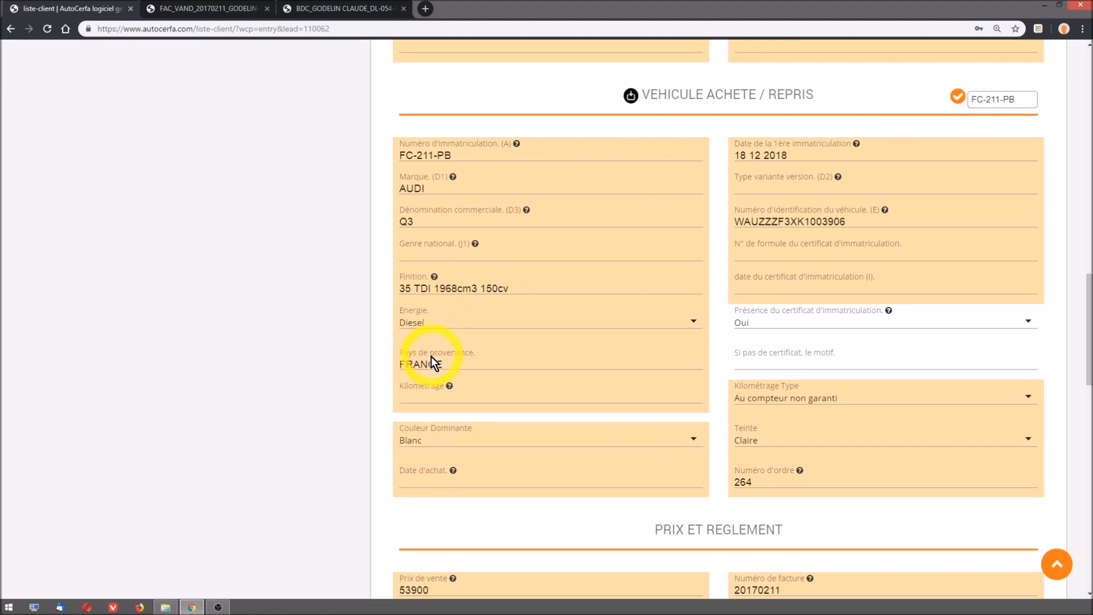
left_click(427, 392)
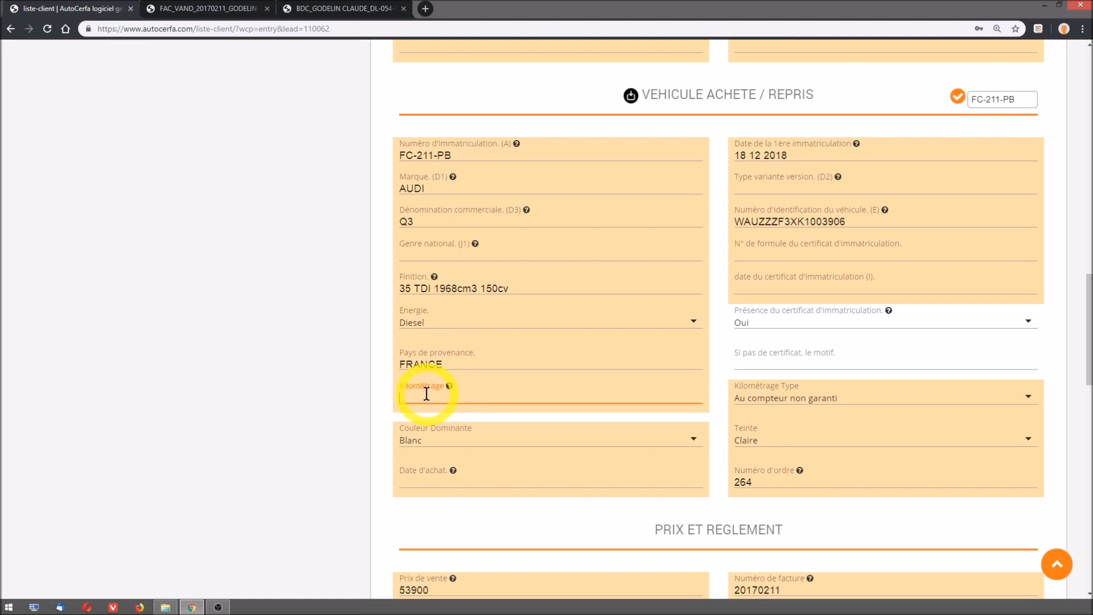
type("55000")
- Enter a trade-in price (Prix d'achat ou de reprise) of 35000 and a sale value (Valeur de vente) of 38000
scroll(537, 472, "down", 2)
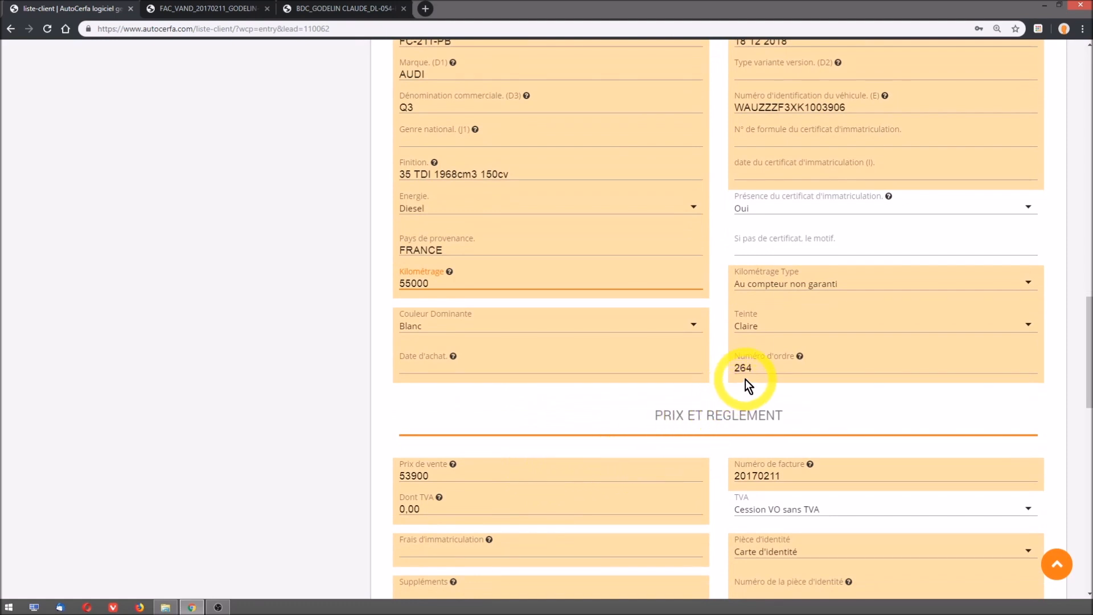
scroll(746, 379, "down", 4)
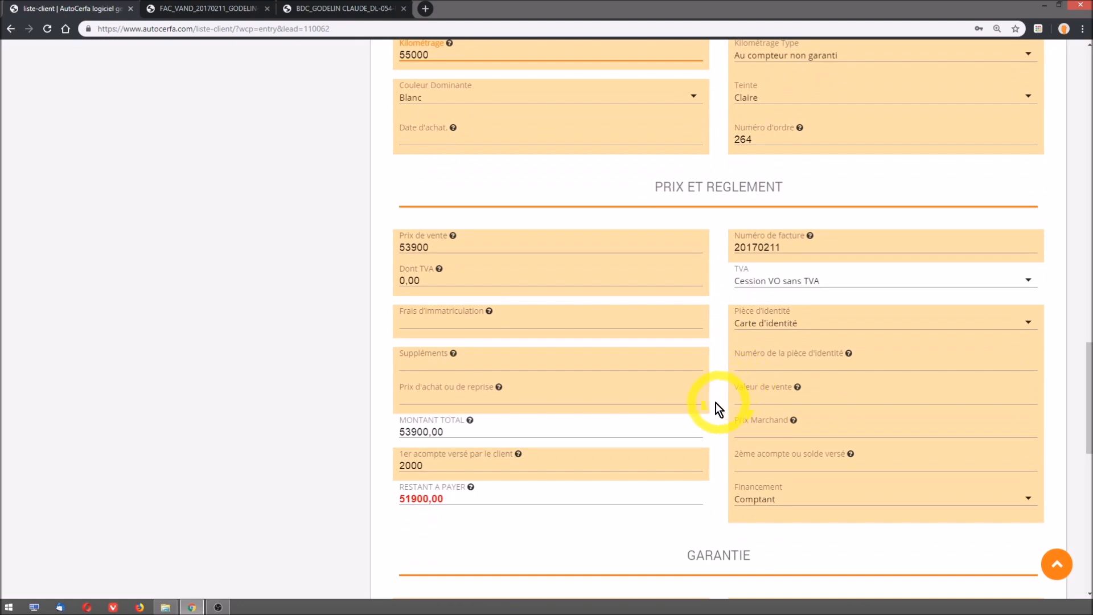
left_click(412, 398)
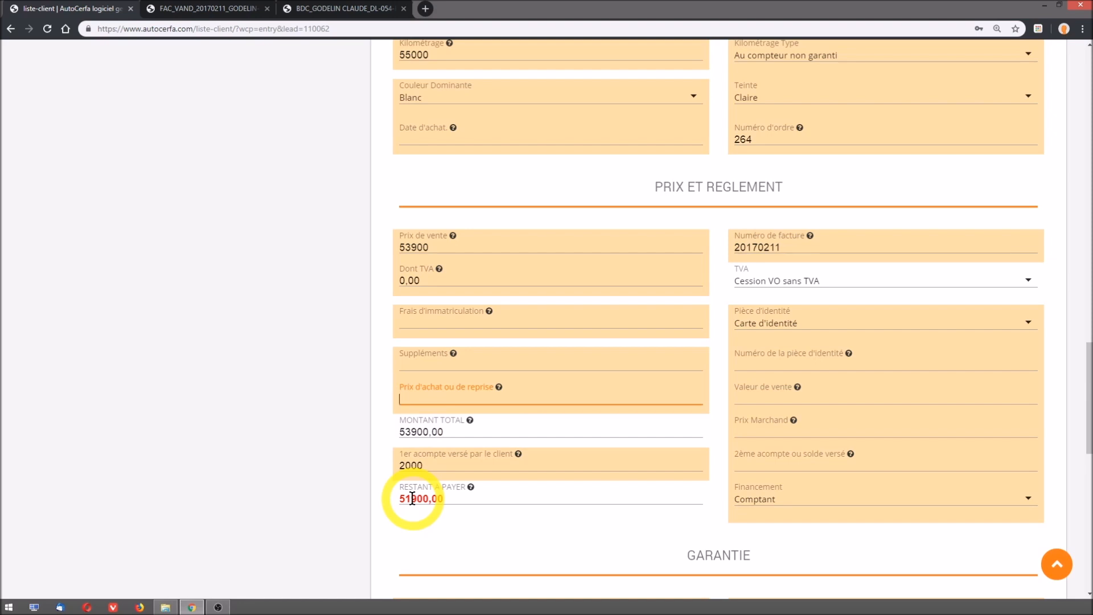
type("35000")
left_click(443, 526)
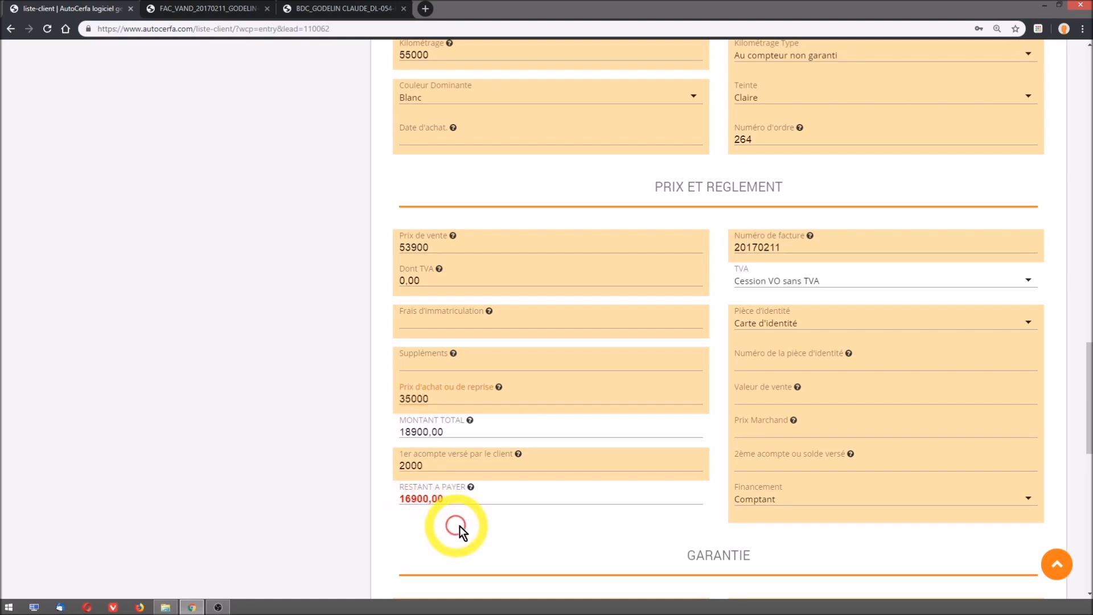
left_click(747, 402)
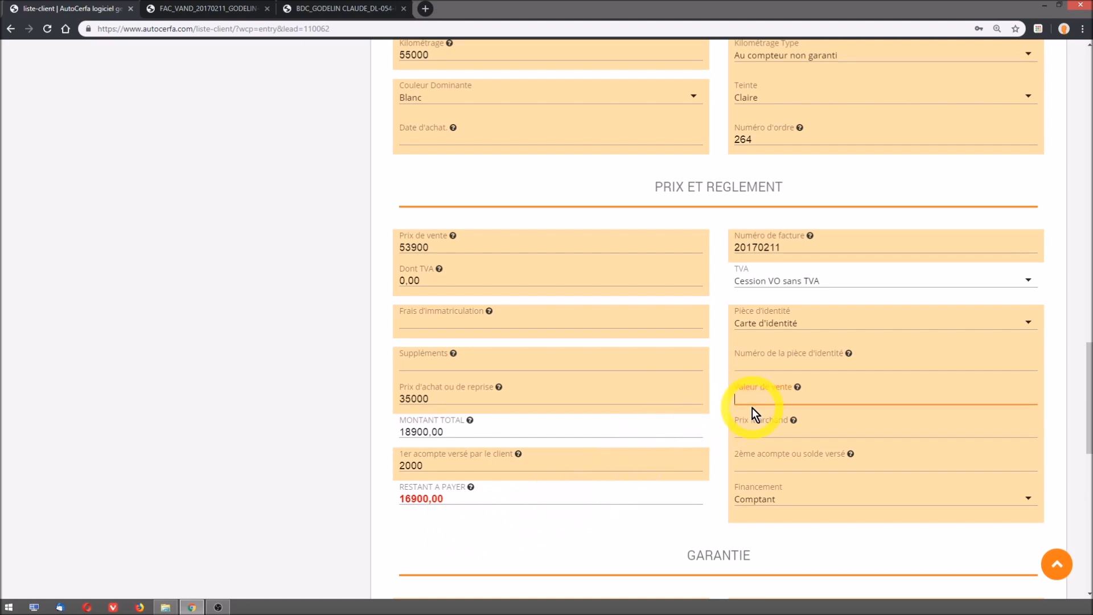
type("38000")
left_click(589, 542)
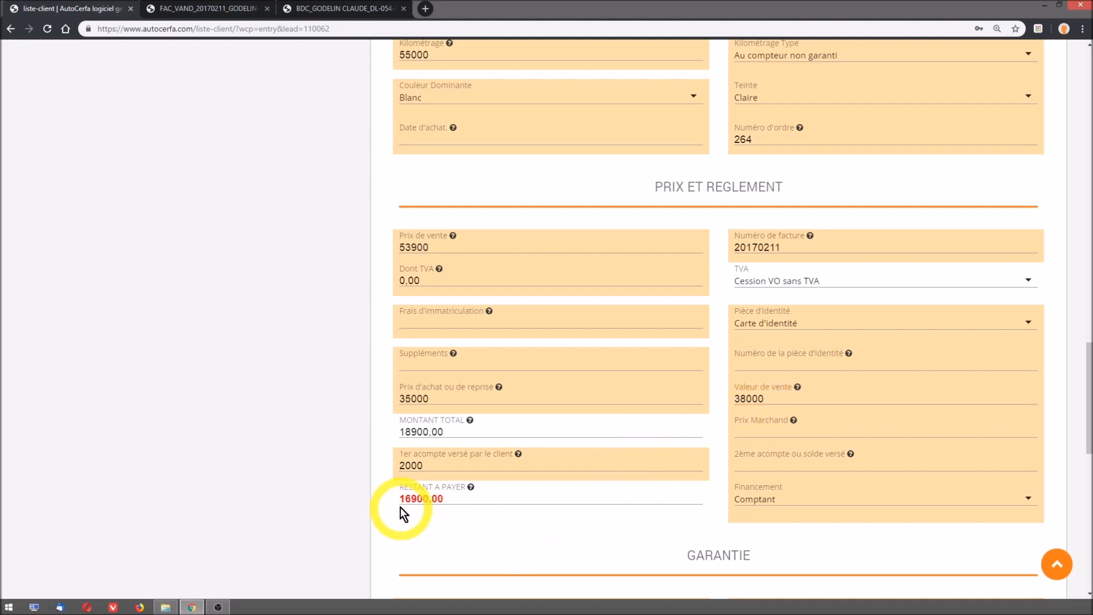
- Enter 16900 as the second deposit or balance paid, save the record, and return to its document options
left_click_drag(399, 499, 443, 500)
left_click(453, 527)
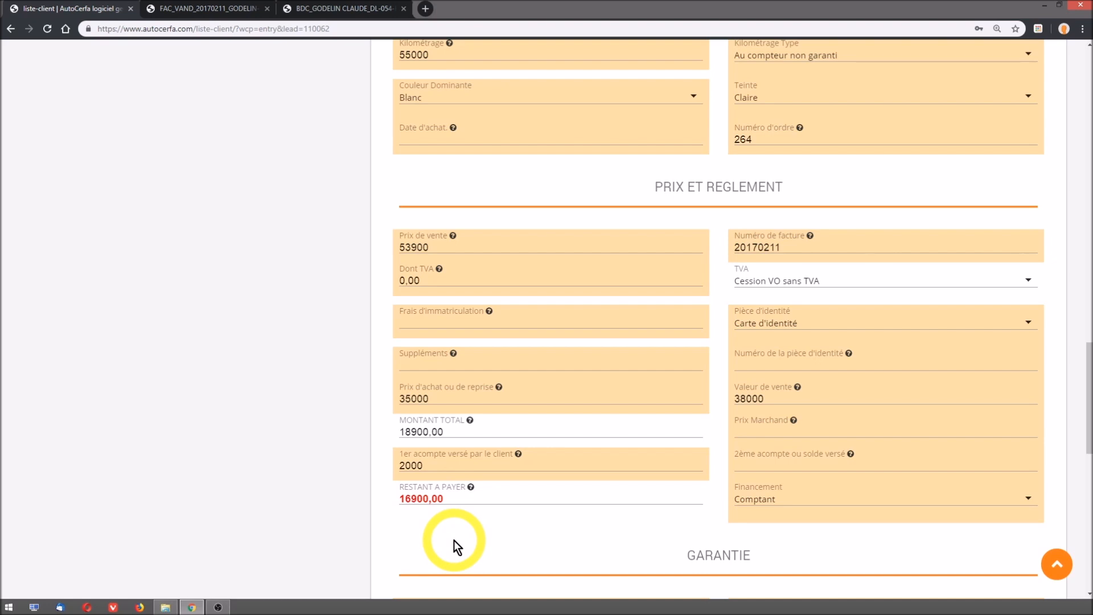
left_click(746, 467)
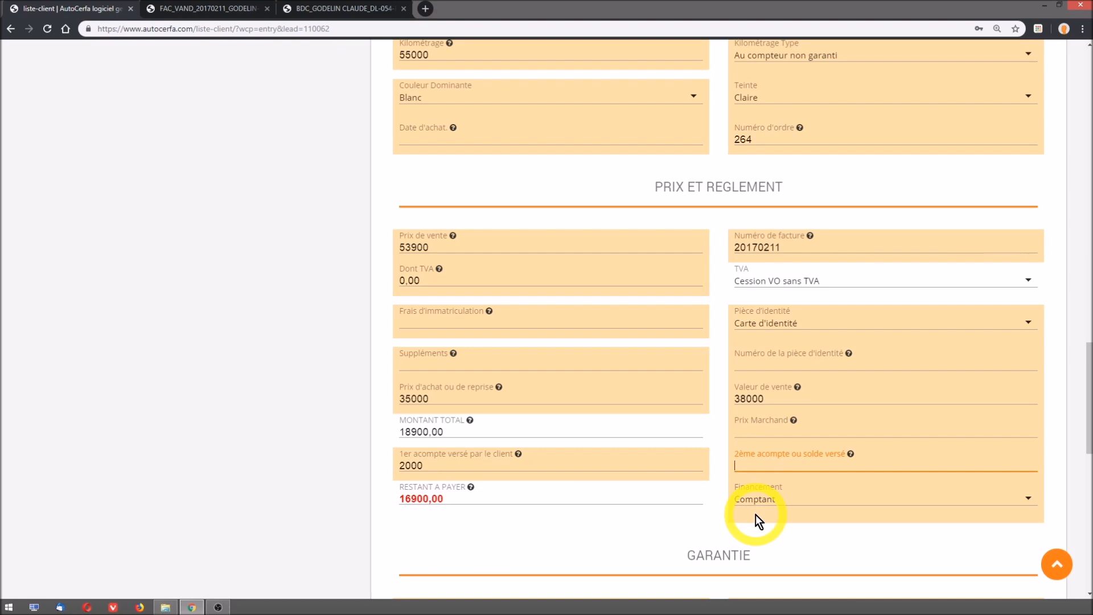
type("16900")
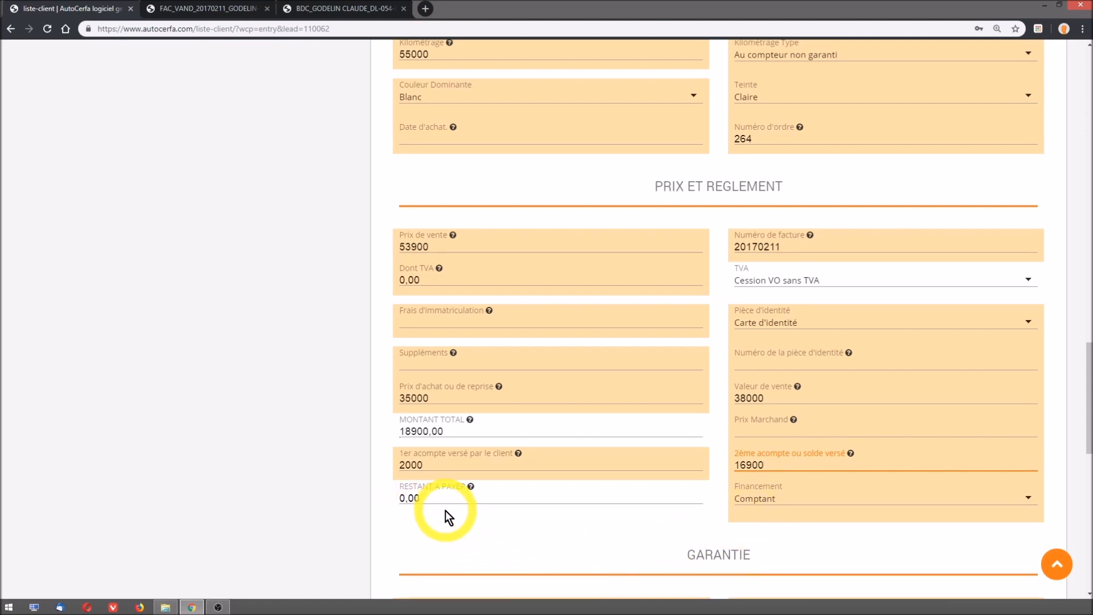
scroll(445, 512, "down", 5)
scroll(449, 517, "down", 6)
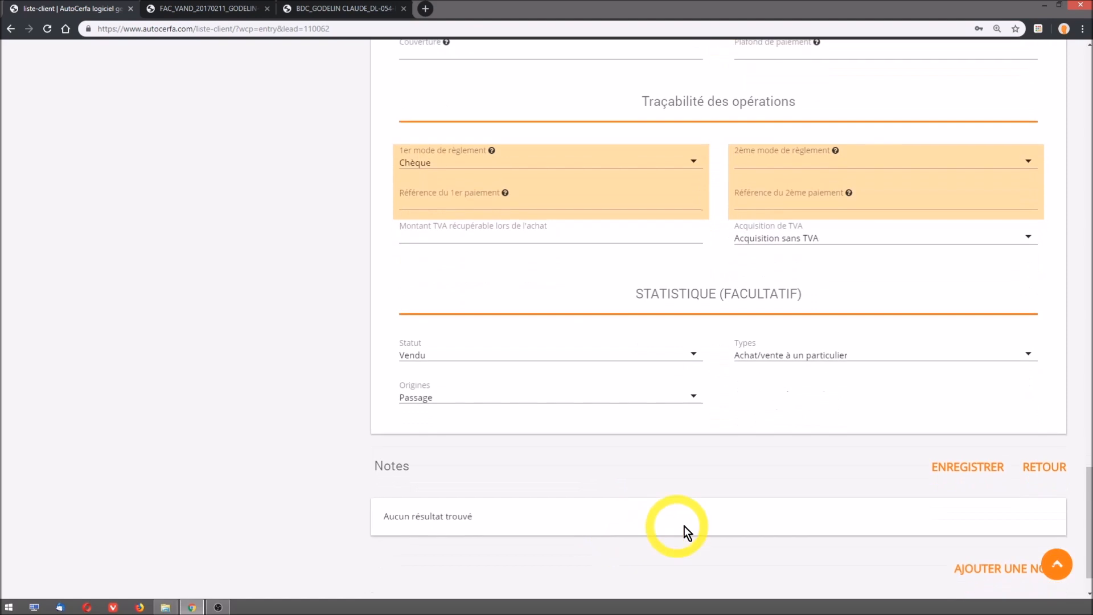
left_click(955, 477)
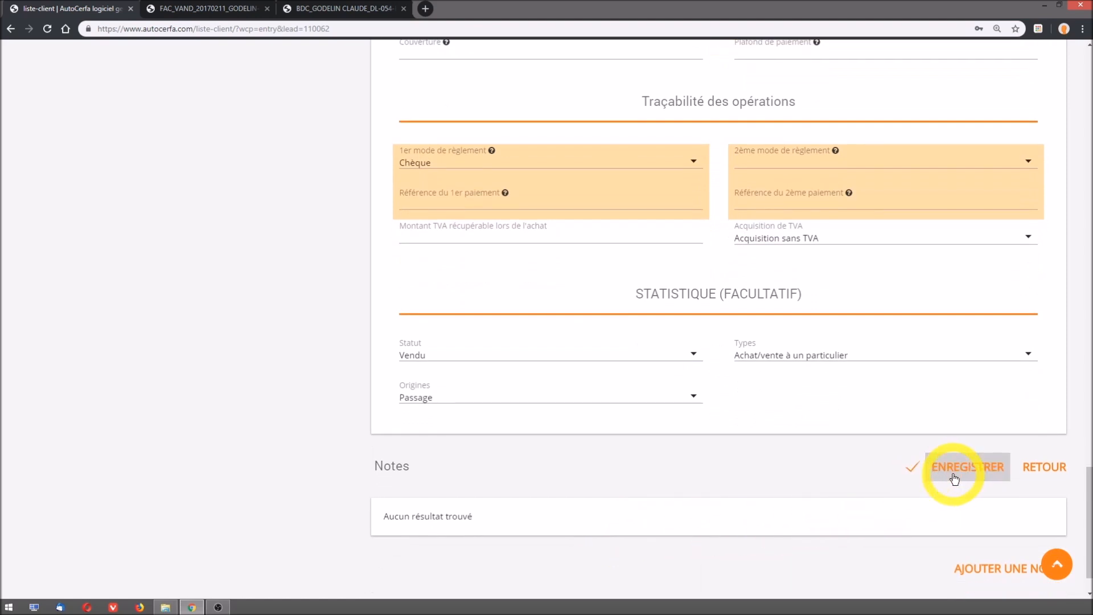
scroll(1007, 521, "down", 1)
left_click(1052, 566)
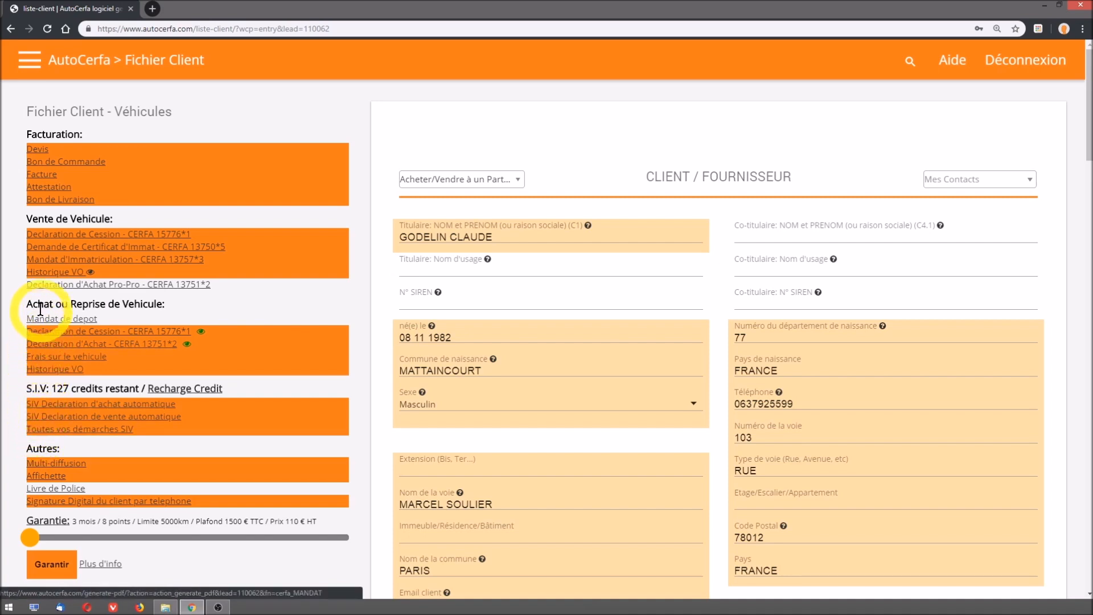
- Generate and review the updated invoice PDF with the Audi trade-in, and return to the Bureau list
left_click(42, 176)
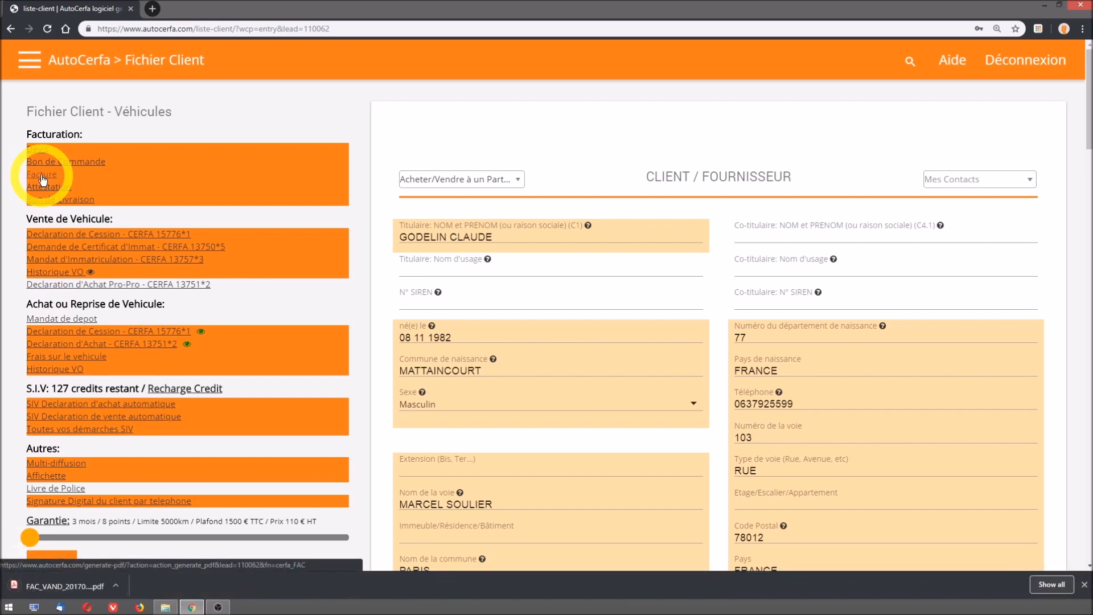
left_click(90, 587)
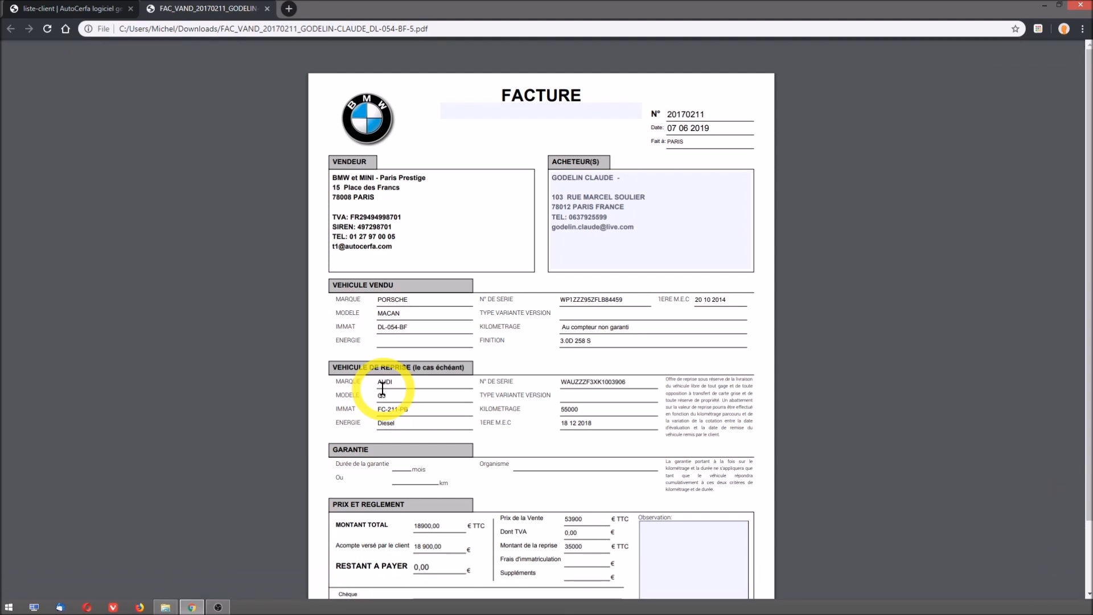
scroll(382, 389, "down", 1)
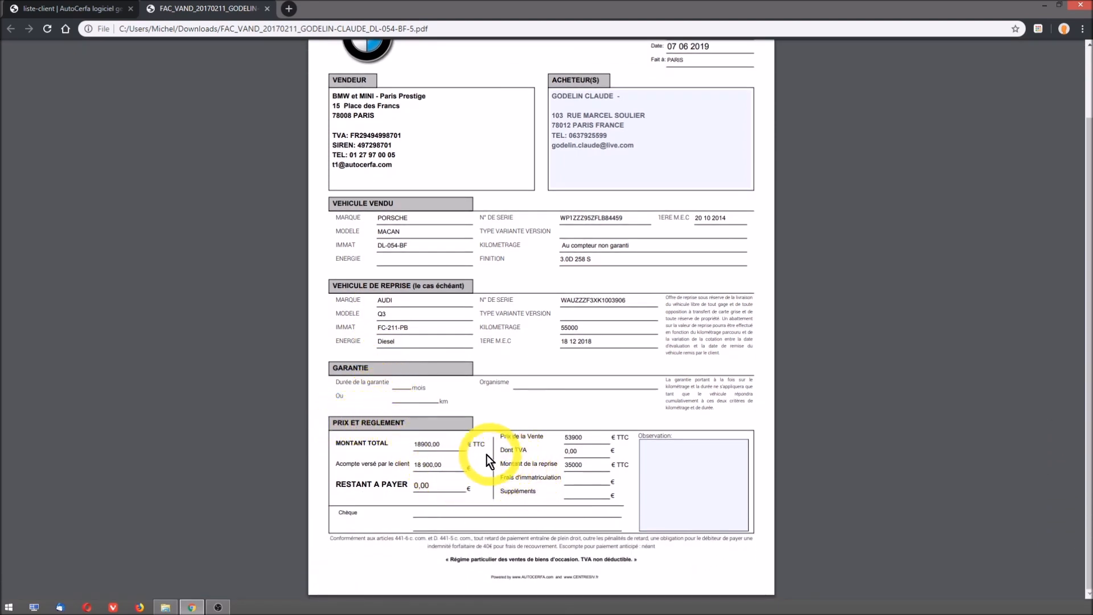
left_click(267, 9)
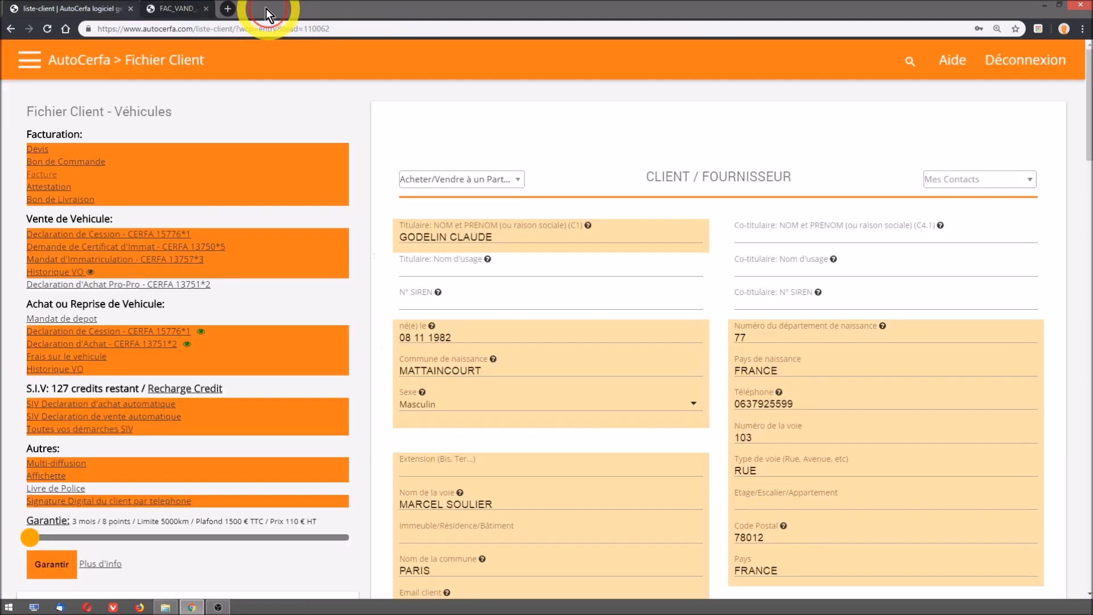
left_click(84, 67)
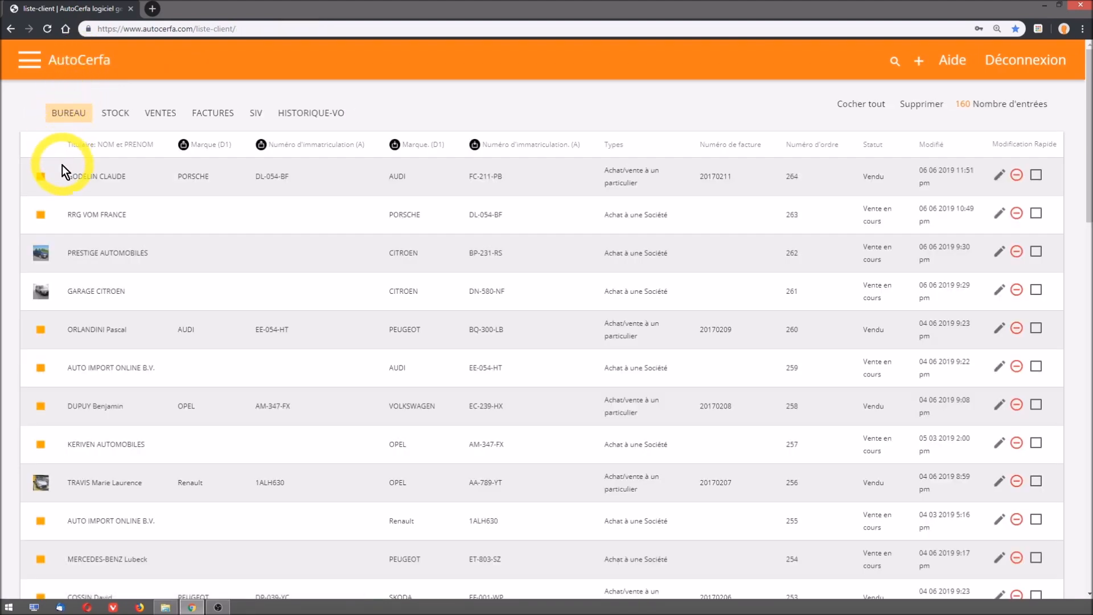
- Review the newest sale's entry in the Bureau list, including its invoice and order numbers, and the Audi Q3 trade-in's row in the stock list
left_click_drag(64, 176, 736, 178)
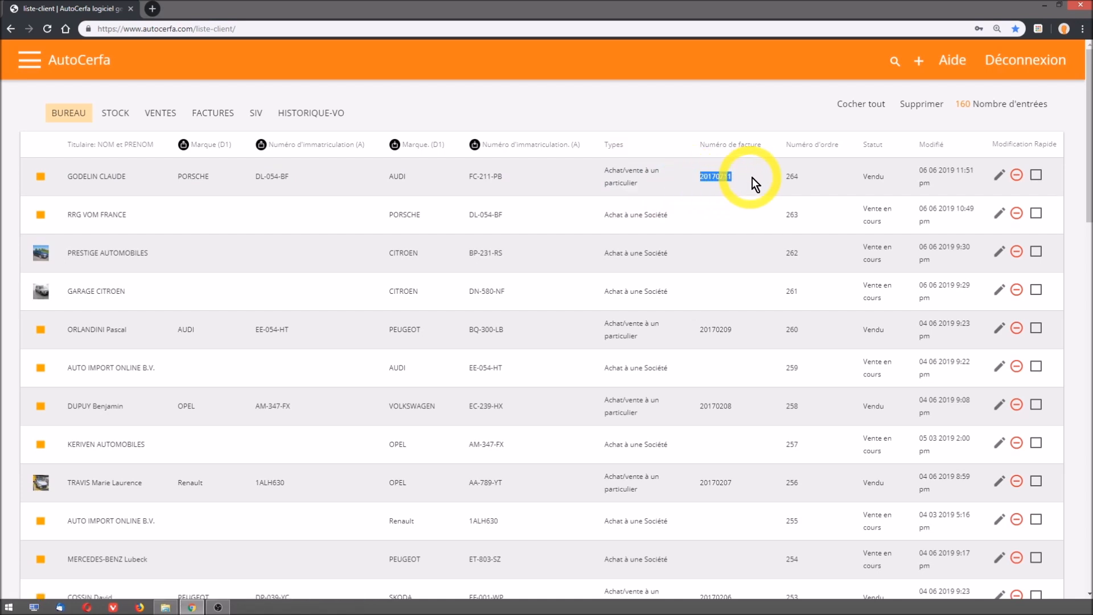
double_click(797, 177, "ctrl")
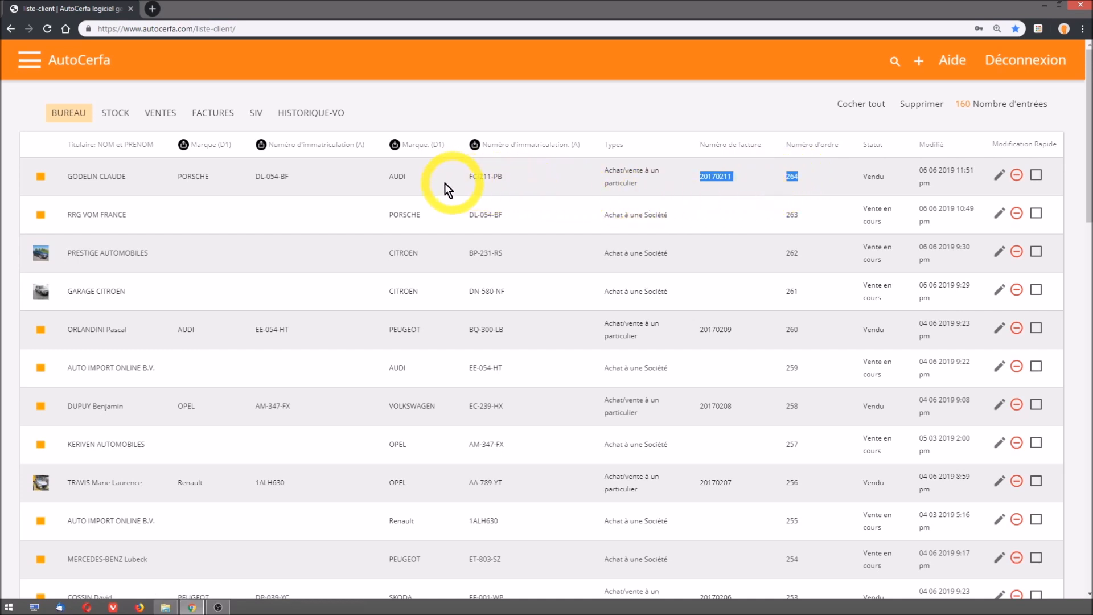
left_click(117, 116)
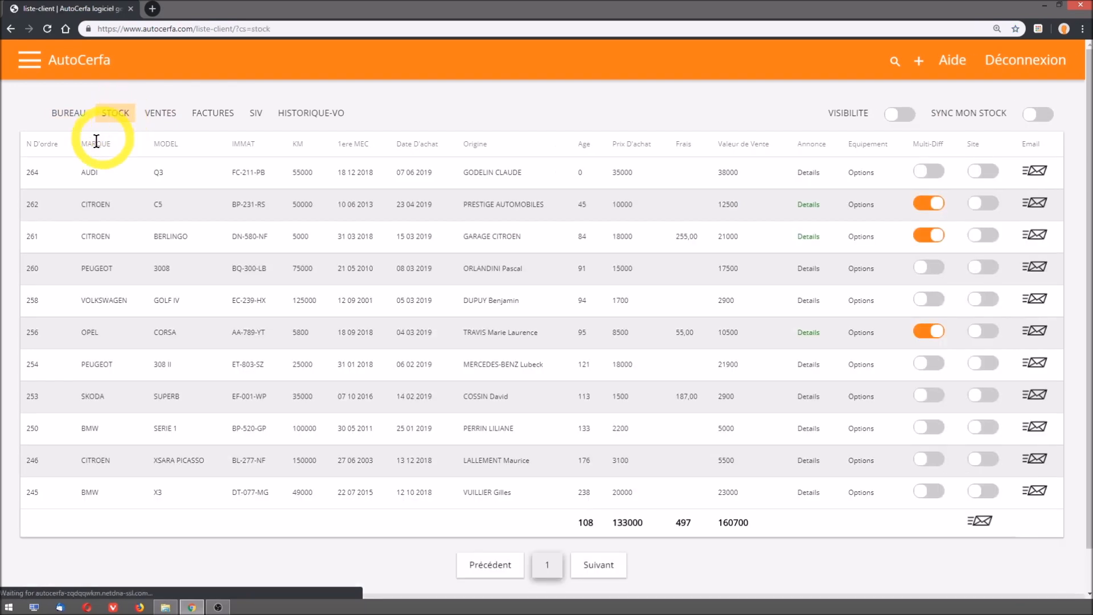
left_click_drag(22, 173, 727, 171)
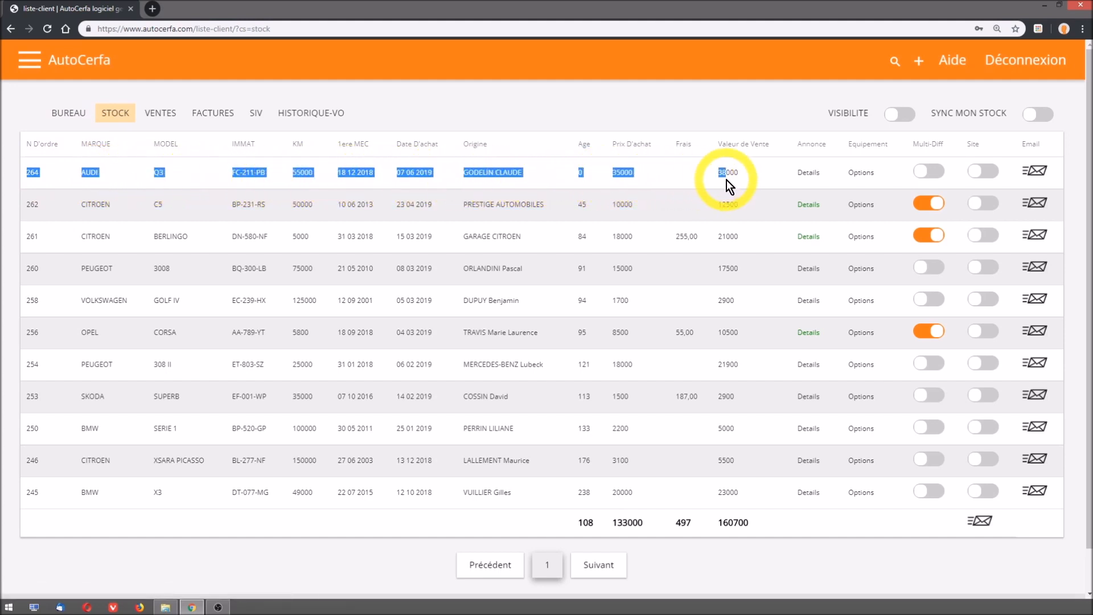
- Check the Porsche Macan's margin and total sale price in the sales list (Ventes), and return to the Bureau list
left_click(161, 116)
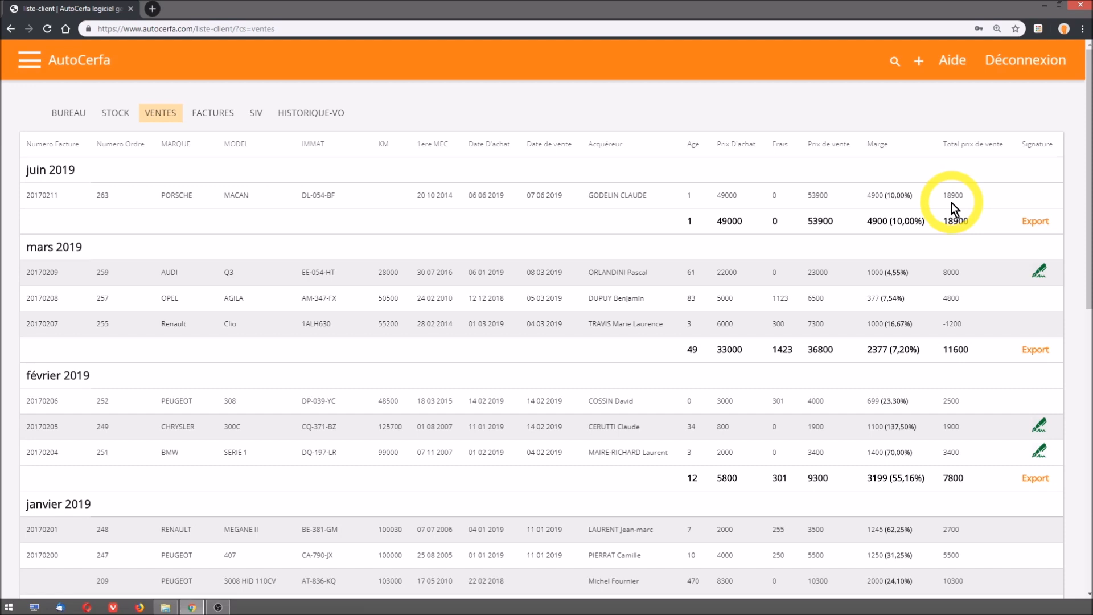
left_click(72, 116)
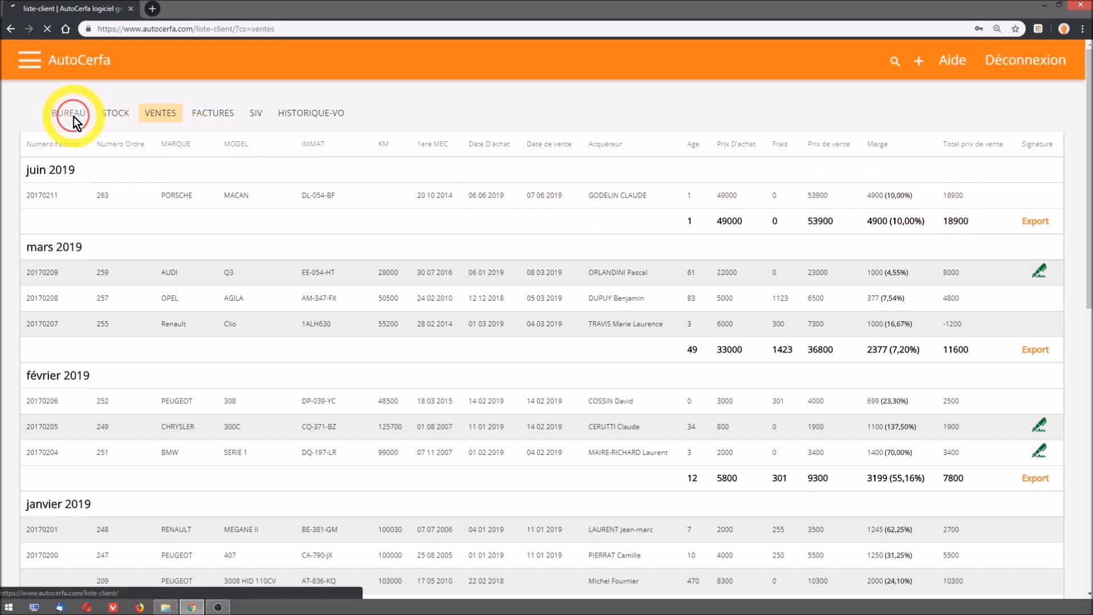